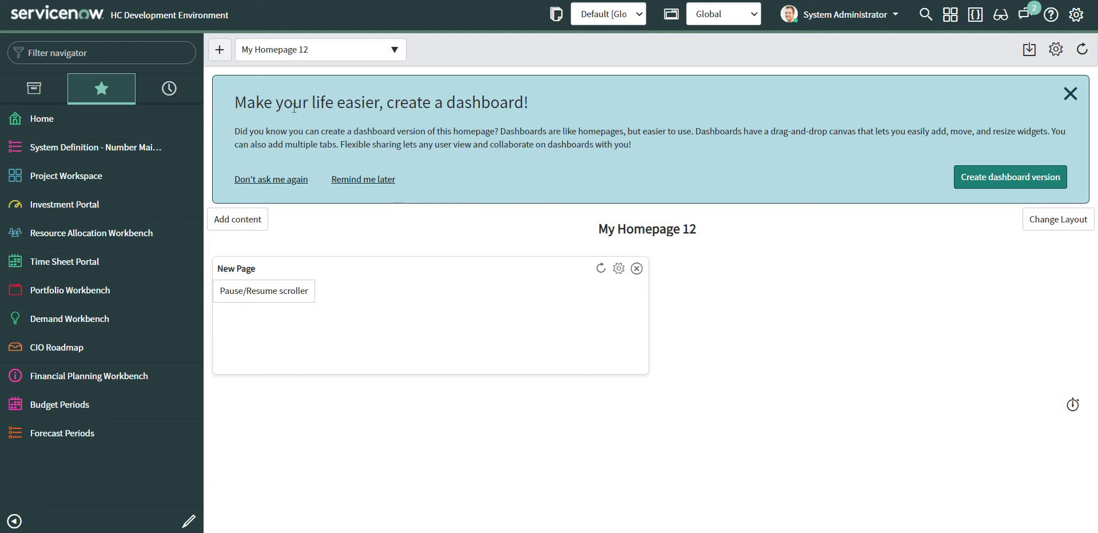
Filter the navigator for 'provider', open Provider > Notifications and start a new notification record
{"action": "left_click", "coordinate": [57, 53]}
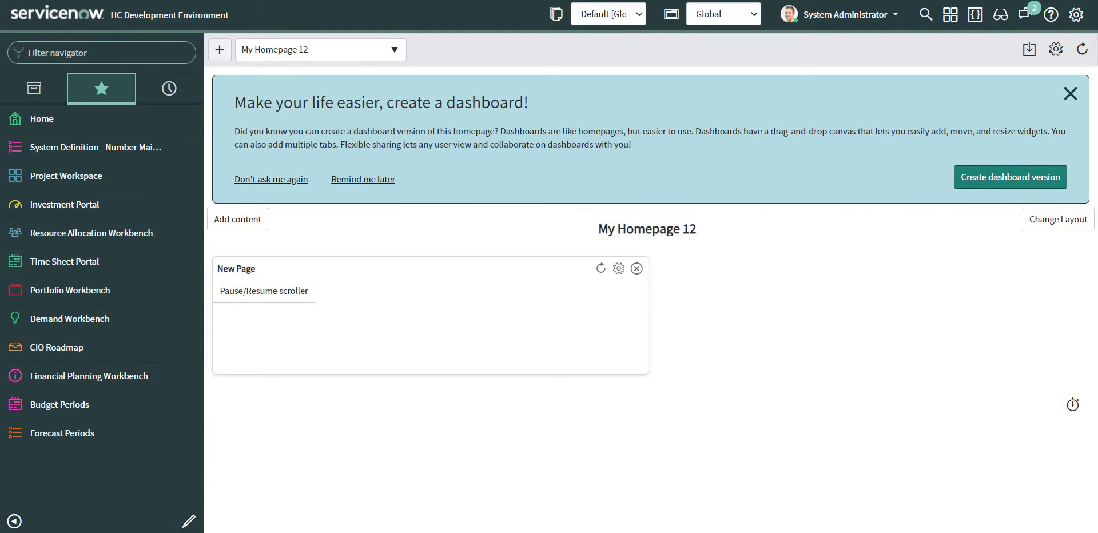
{"action": "type", "text": "pr"}
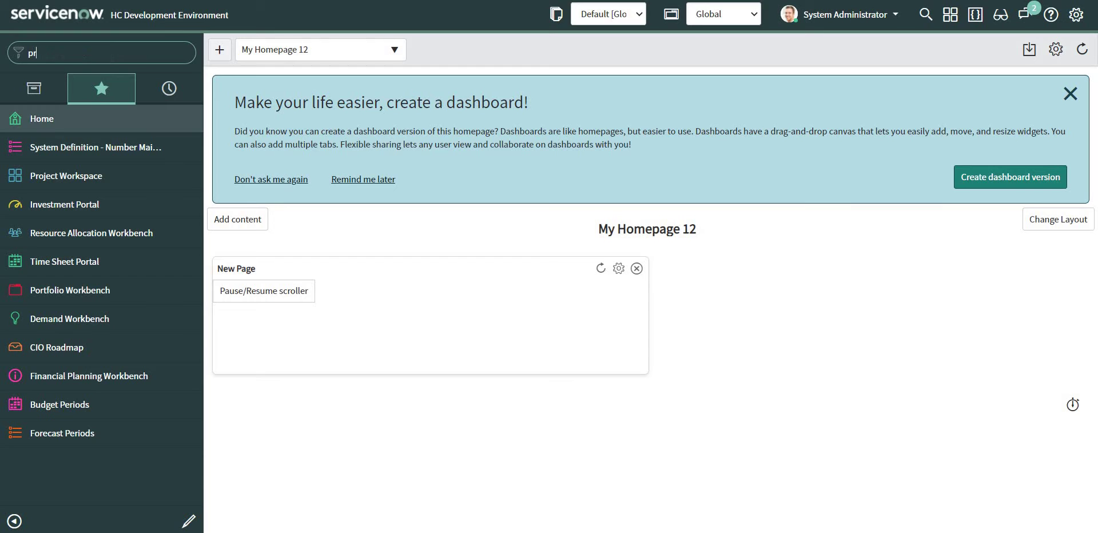
{"action": "type", "text": "ovider"}
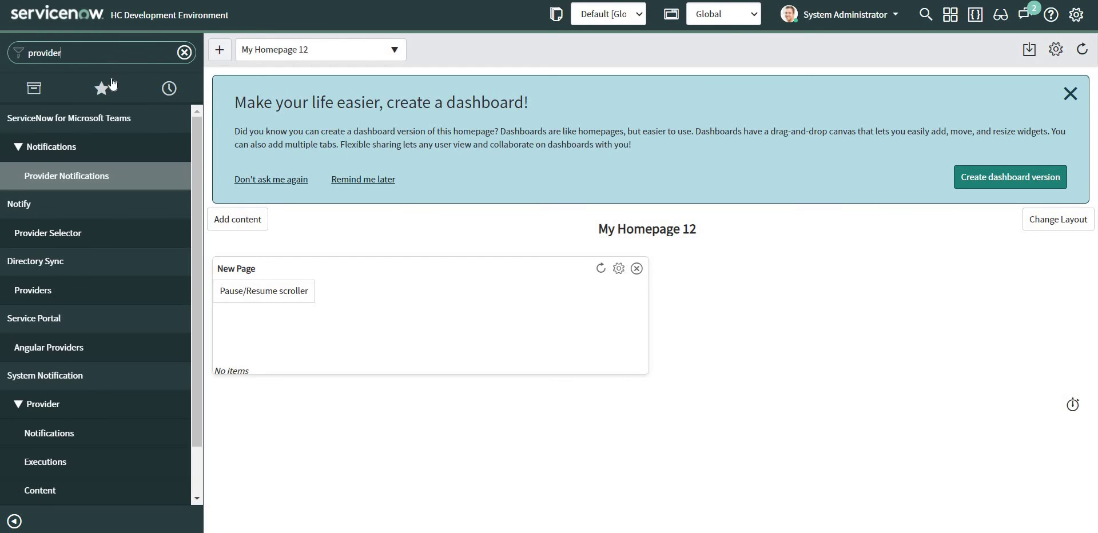
{"action": "scroll", "coordinate": [51, 380], "scroll_direction": "down", "scroll_amount": 1}
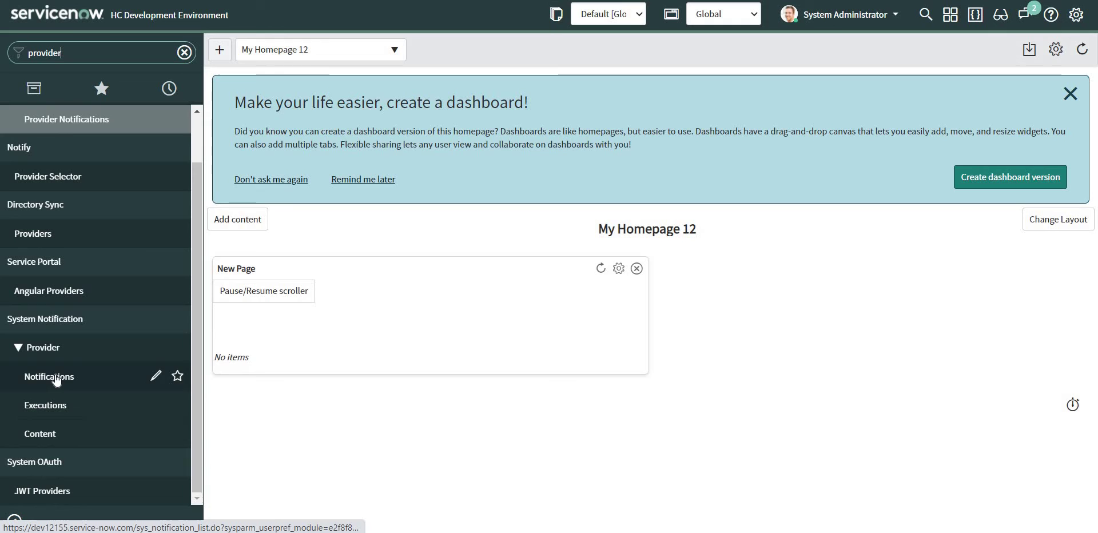
{"action": "left_click", "coordinate": [51, 377]}
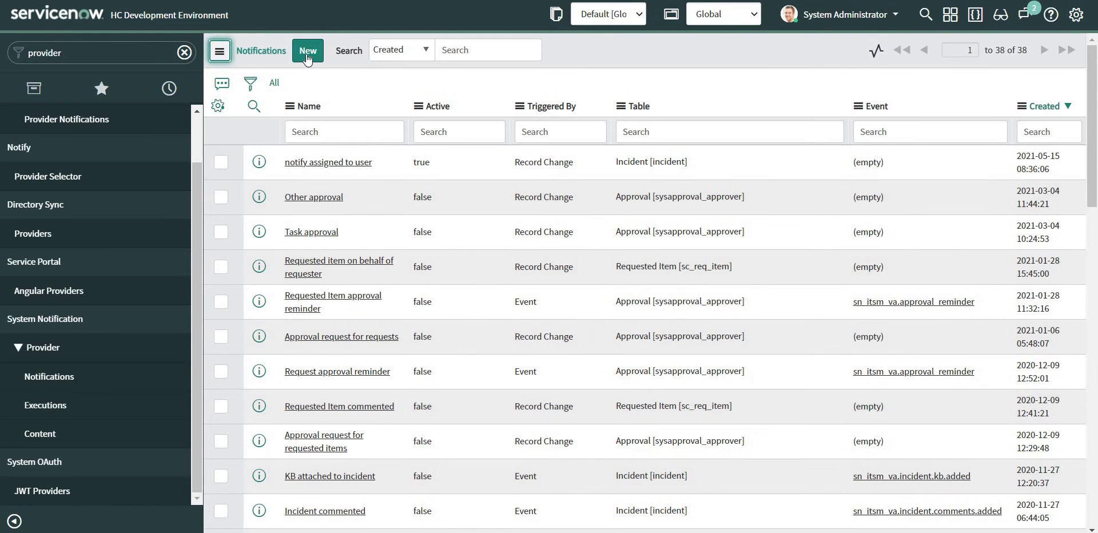
{"action": "left_click", "coordinate": [307, 55]}
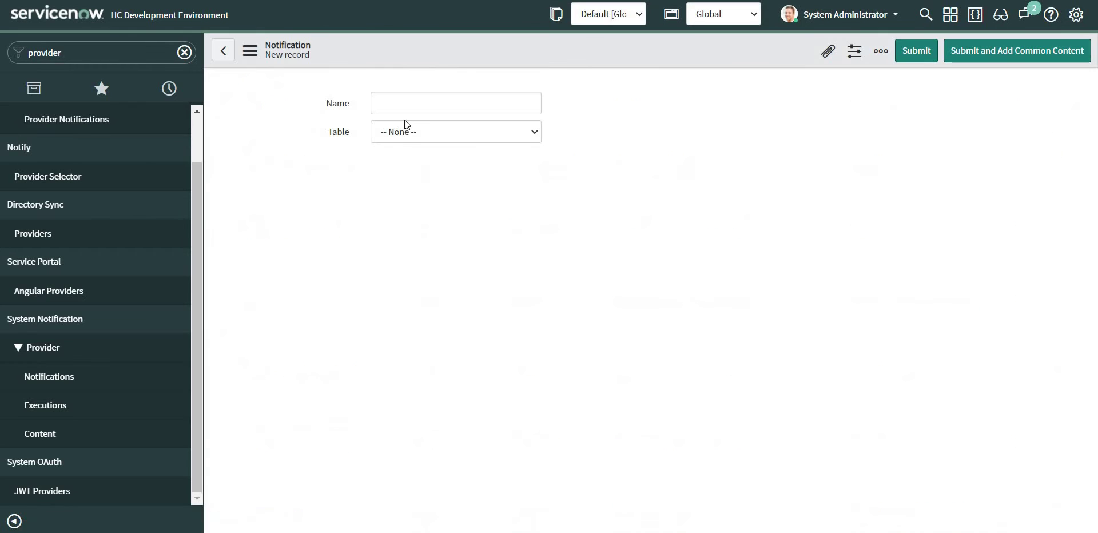
Name the notification 'notify caller' and set its table to Incident [incident]
{"action": "left_click", "coordinate": [440, 106]}
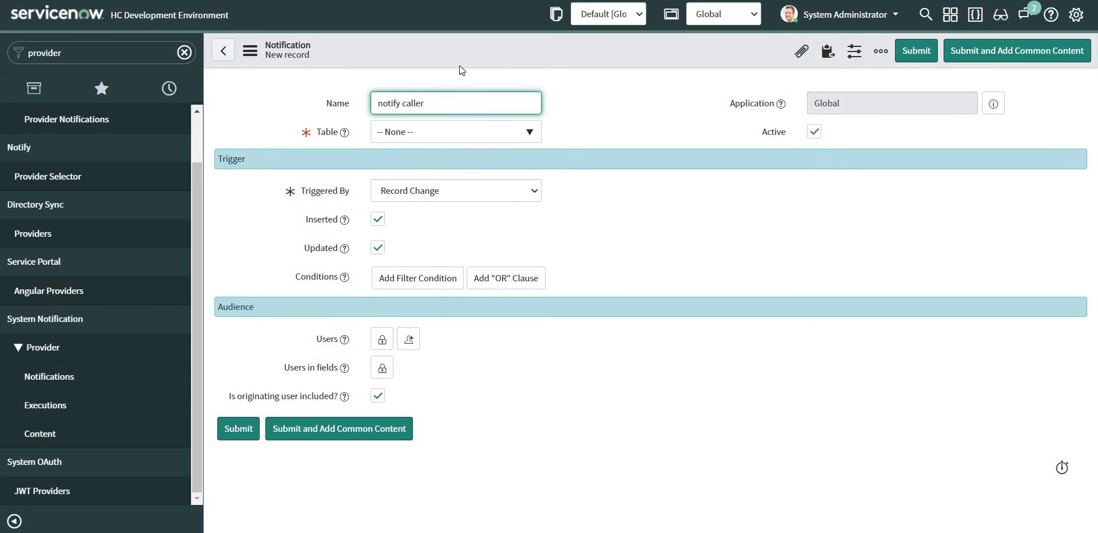
{"action": "left_click", "coordinate": [450, 136]}
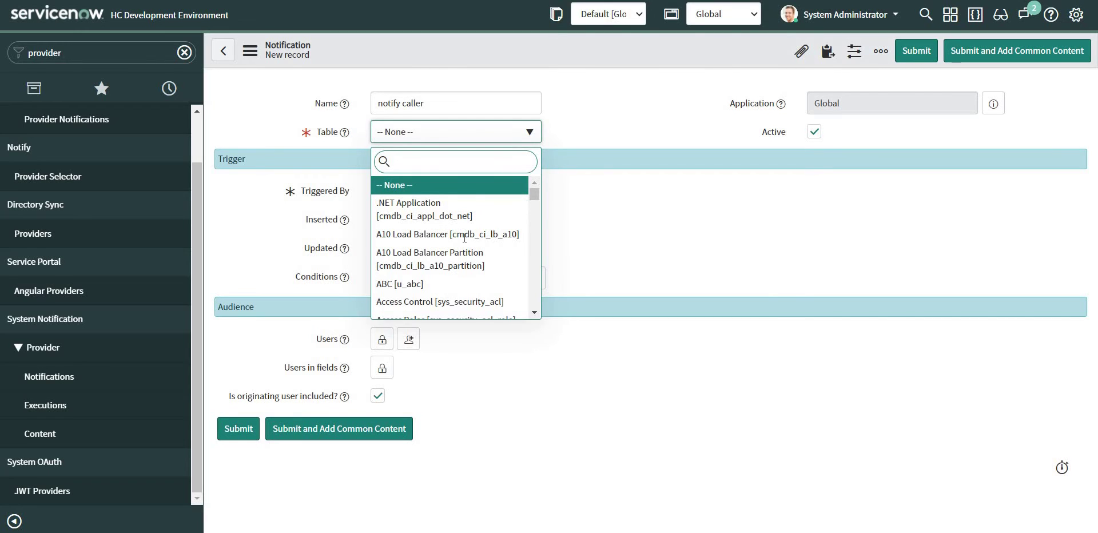
{"action": "type", "text": "incident"}
{"action": "scroll", "coordinate": [434, 266], "scroll_direction": "down", "scroll_amount": 2}
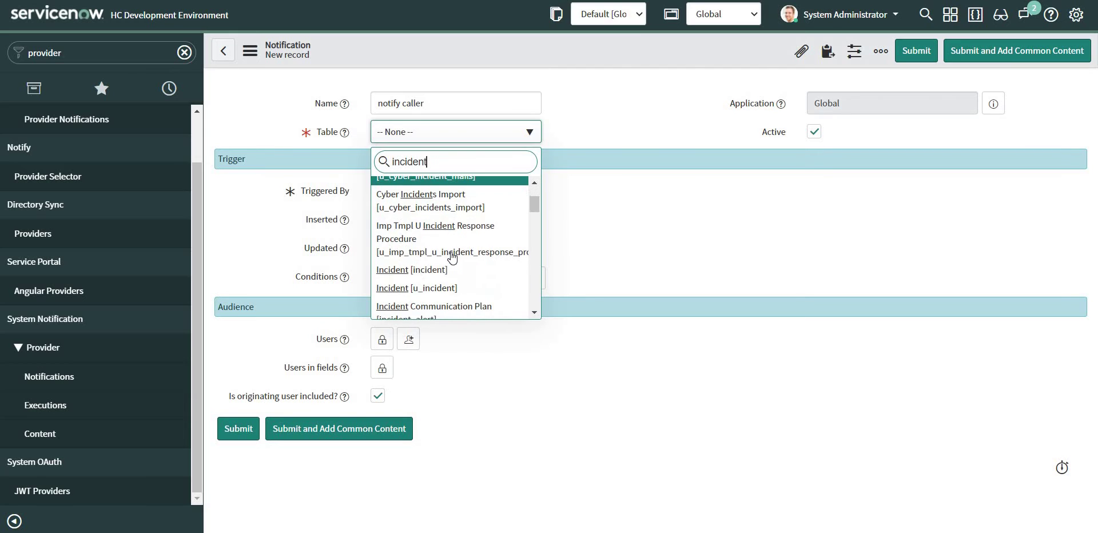
{"action": "left_click", "coordinate": [421, 273]}
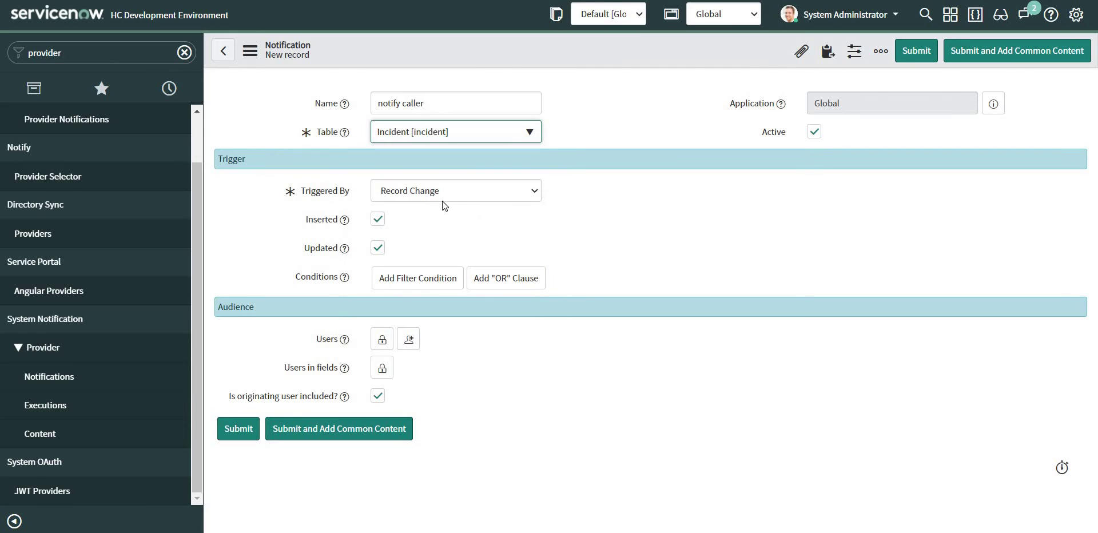
Turn off Inserted and add conditions State is On Hold AND On hold reason is Awaiting Caller
{"action": "left_click", "coordinate": [378, 219]}
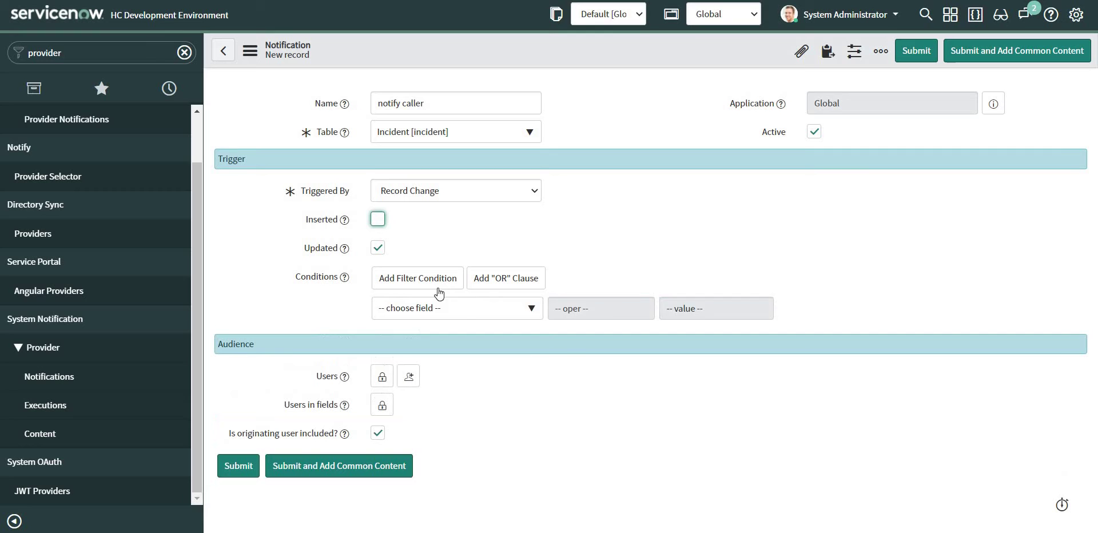
{"action": "left_click", "coordinate": [451, 309]}
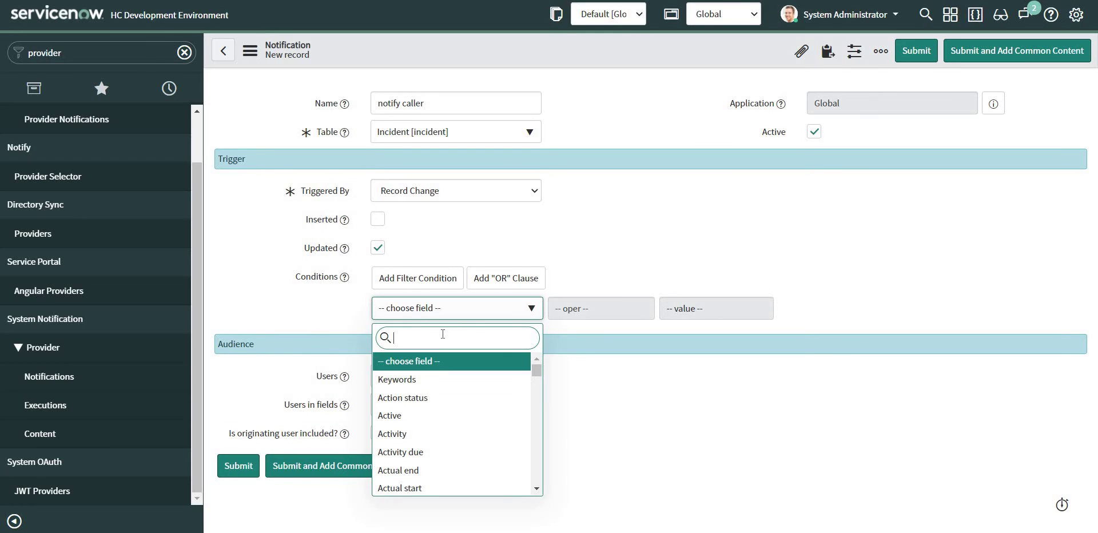
{"action": "type", "text": "sta"}
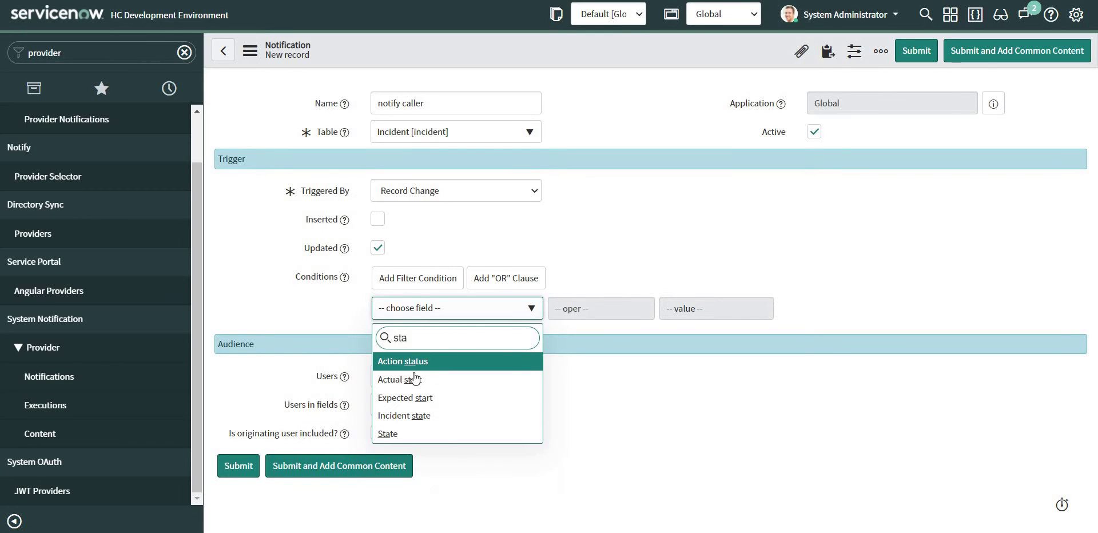
{"action": "key", "text": "Return"}
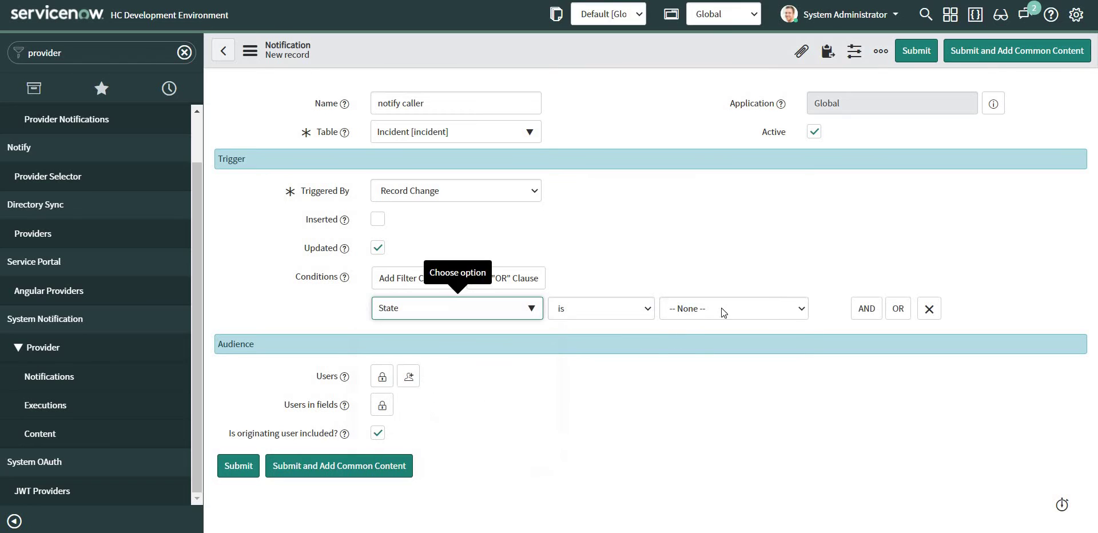
{"action": "left_click", "coordinate": [722, 308]}
{"action": "left_click", "coordinate": [689, 359]}
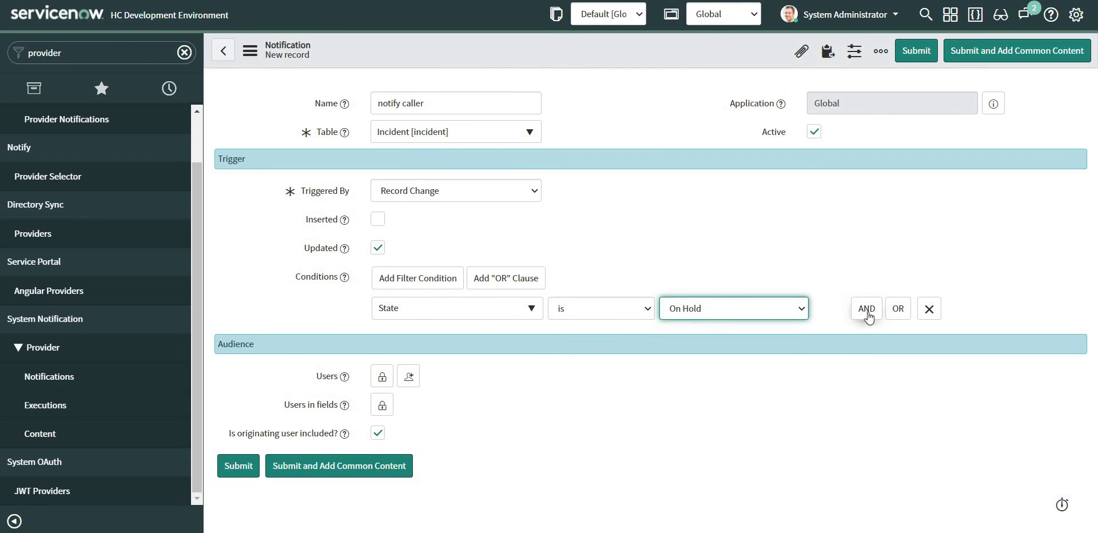
{"action": "left_click", "coordinate": [867, 312]}
{"action": "left_click", "coordinate": [454, 364]}
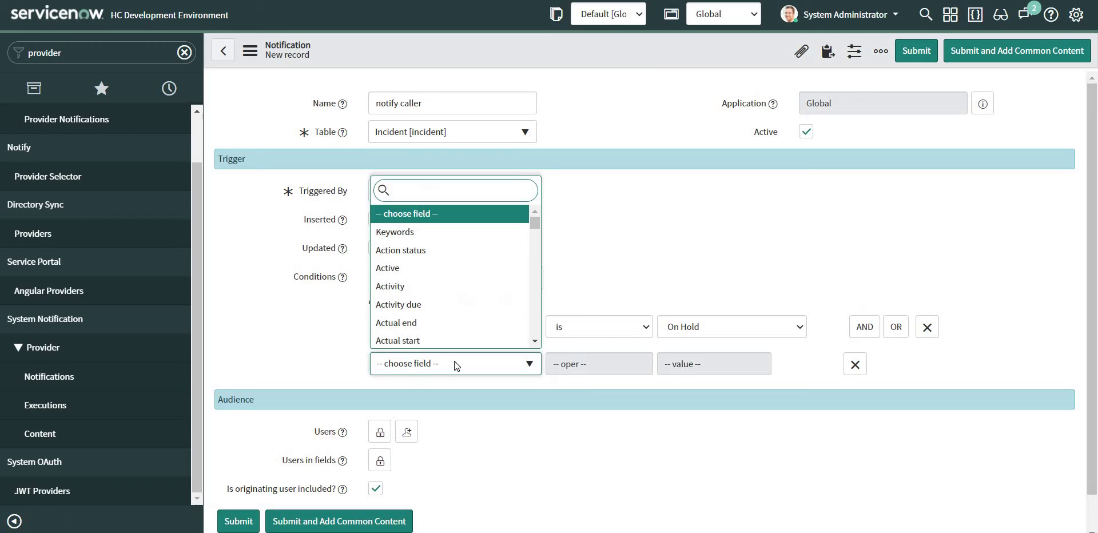
{"action": "type", "text": "on"}
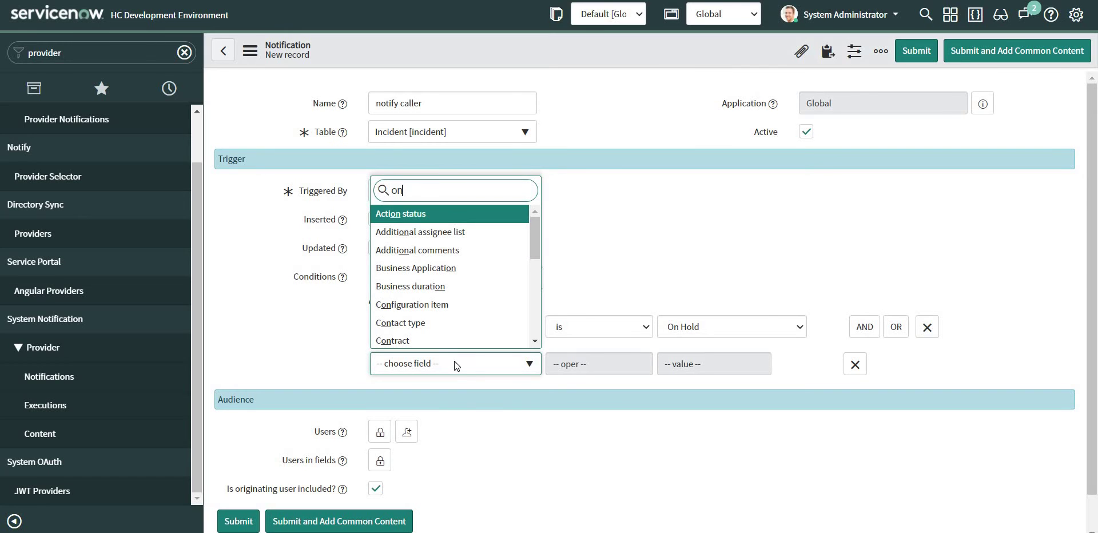
{"action": "type", "text": " h"}
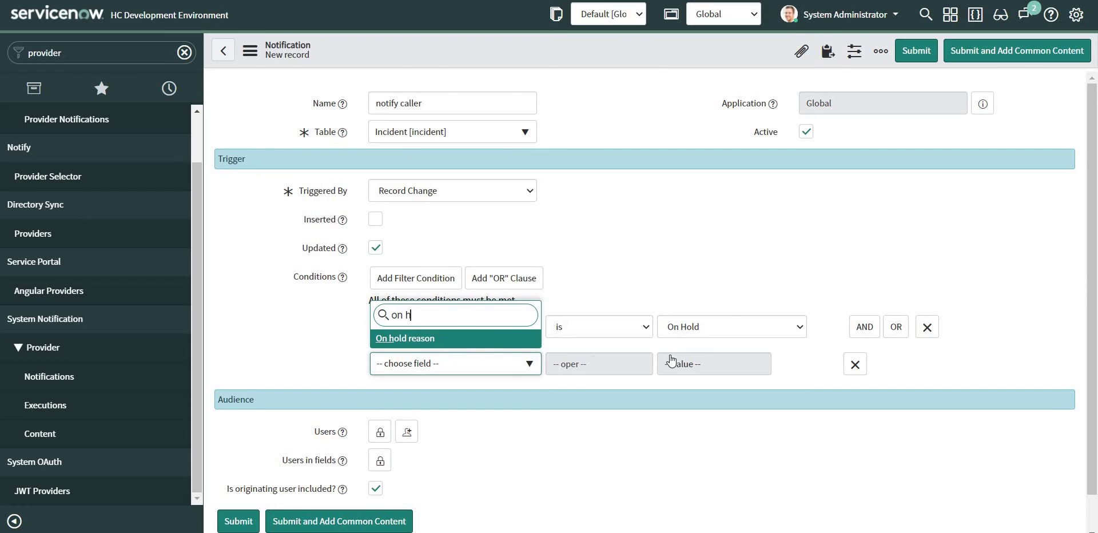
{"action": "key", "text": "Return"}
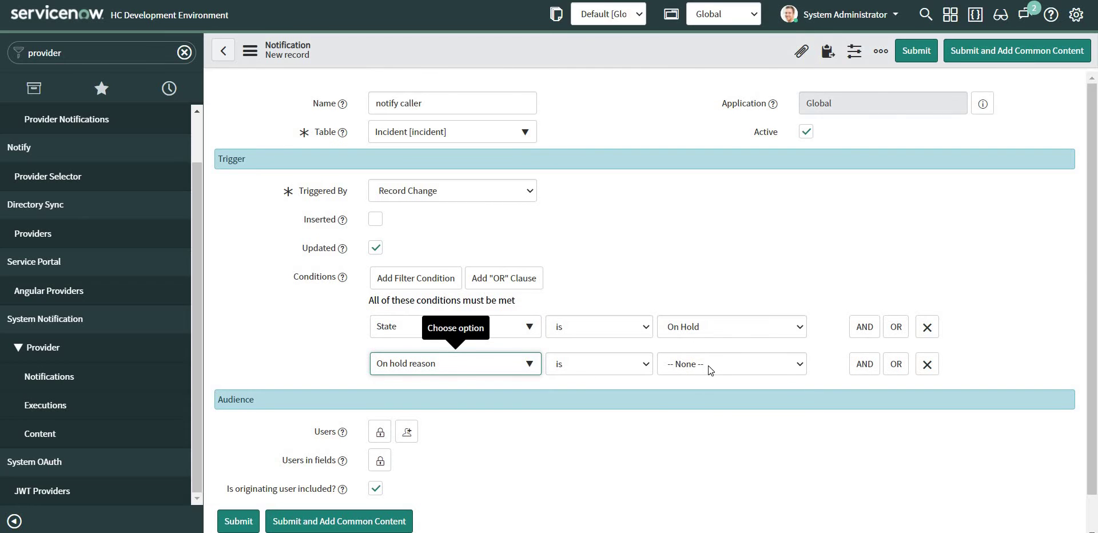
{"action": "left_click", "coordinate": [709, 369]}
{"action": "left_click", "coordinate": [696, 392]}
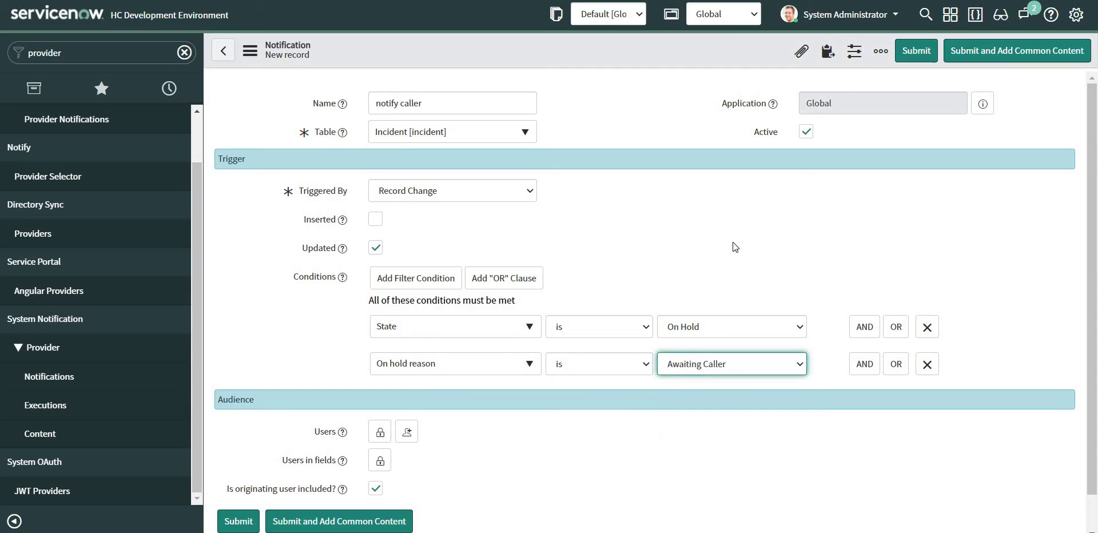
Add Caller to the selected recipients under Users in fields
{"action": "left_click", "coordinate": [379, 460]}
{"action": "scroll", "coordinate": [400, 400], "scroll_direction": "down", "scroll_amount": 3}
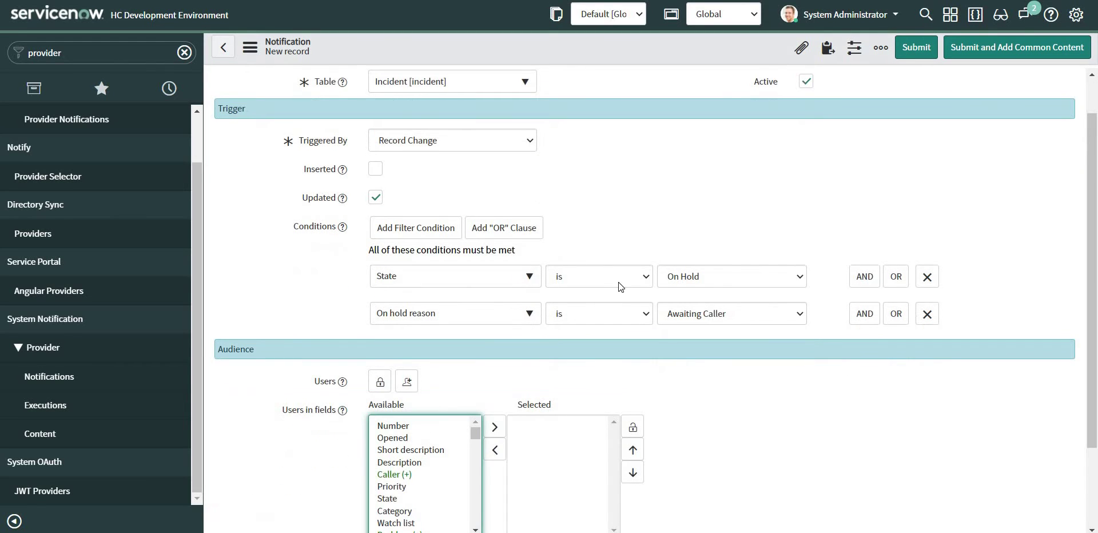
{"action": "left_click", "coordinate": [395, 367]}
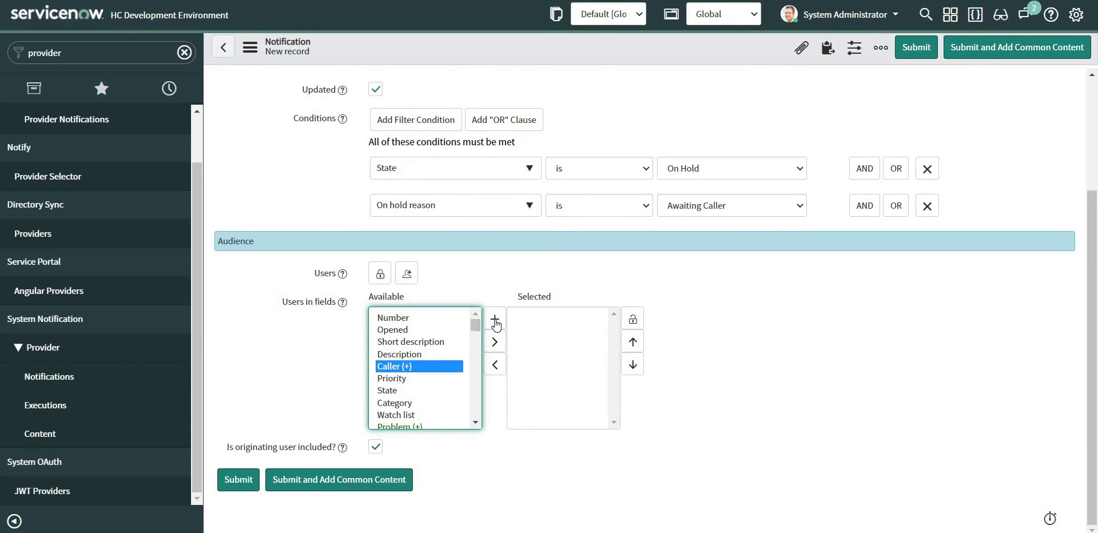
{"action": "left_click", "coordinate": [494, 341]}
{"action": "left_click", "coordinate": [633, 319]}
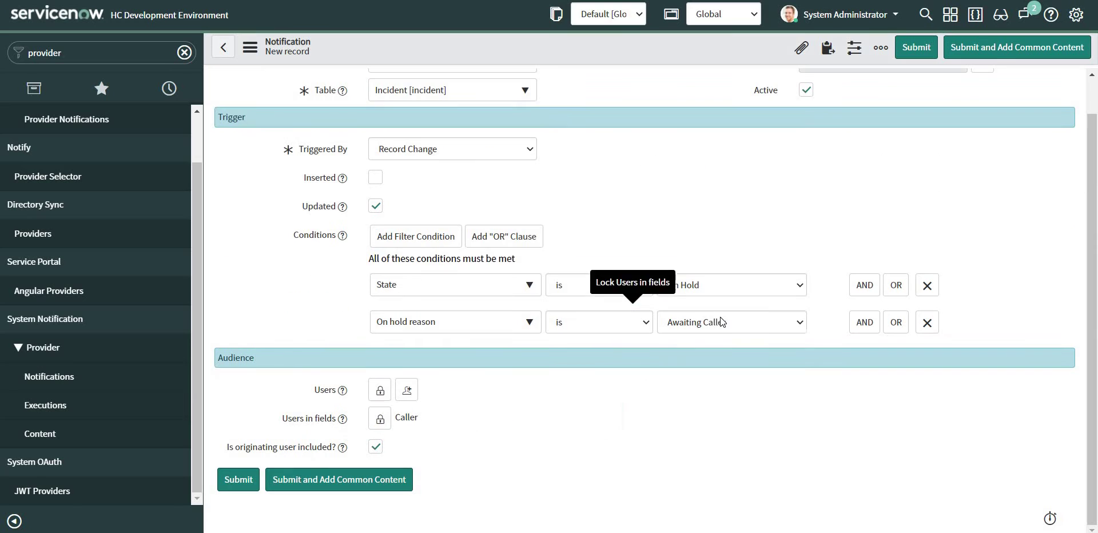
Submit the notification, reopen 'notify caller' and start new provider content under Notification Contents
{"action": "left_click", "coordinate": [237, 479]}
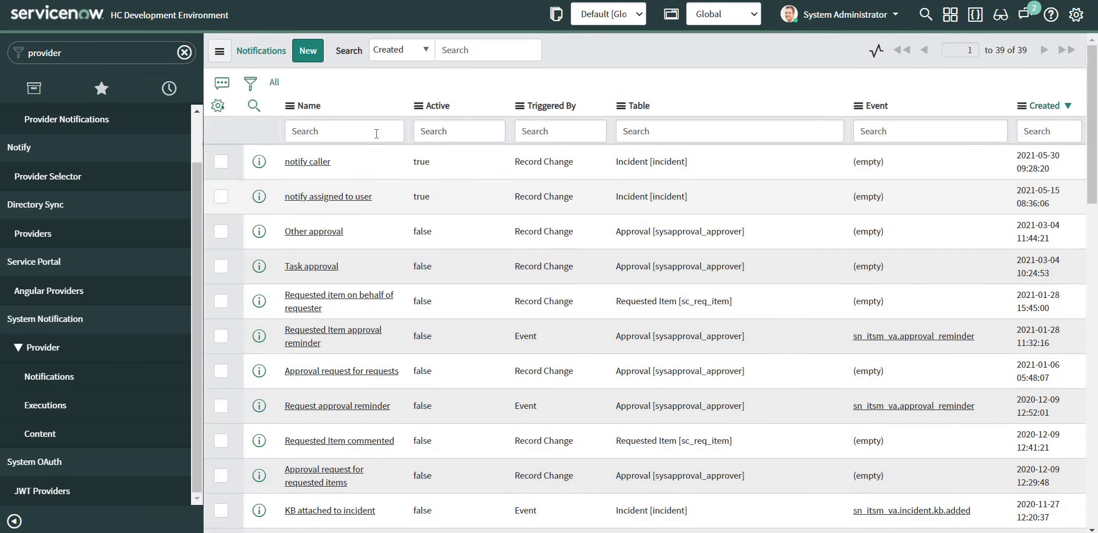
{"action": "left_click", "coordinate": [310, 162]}
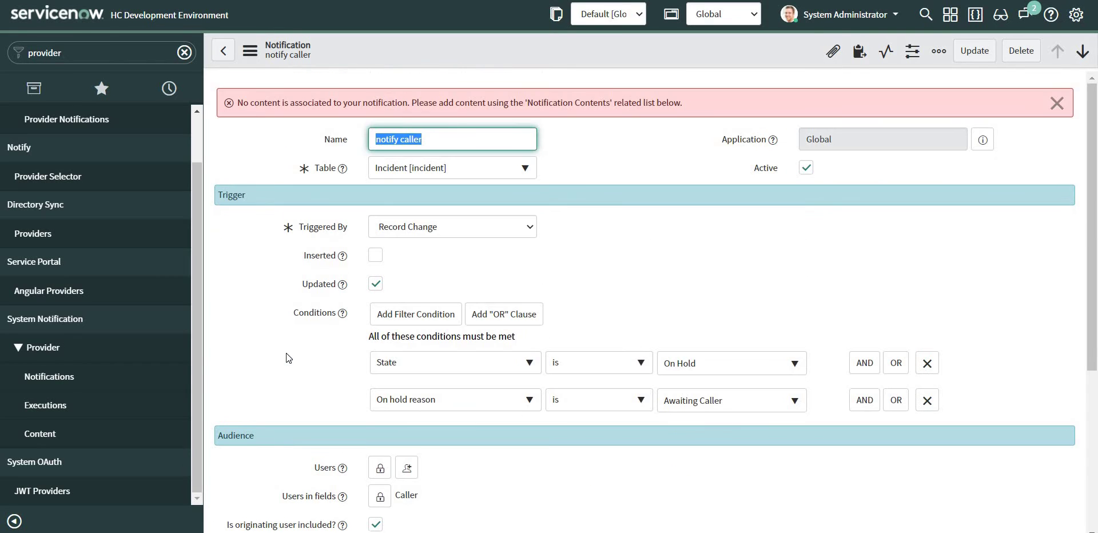
{"action": "scroll", "coordinate": [255, 345], "scroll_direction": "down", "scroll_amount": 4}
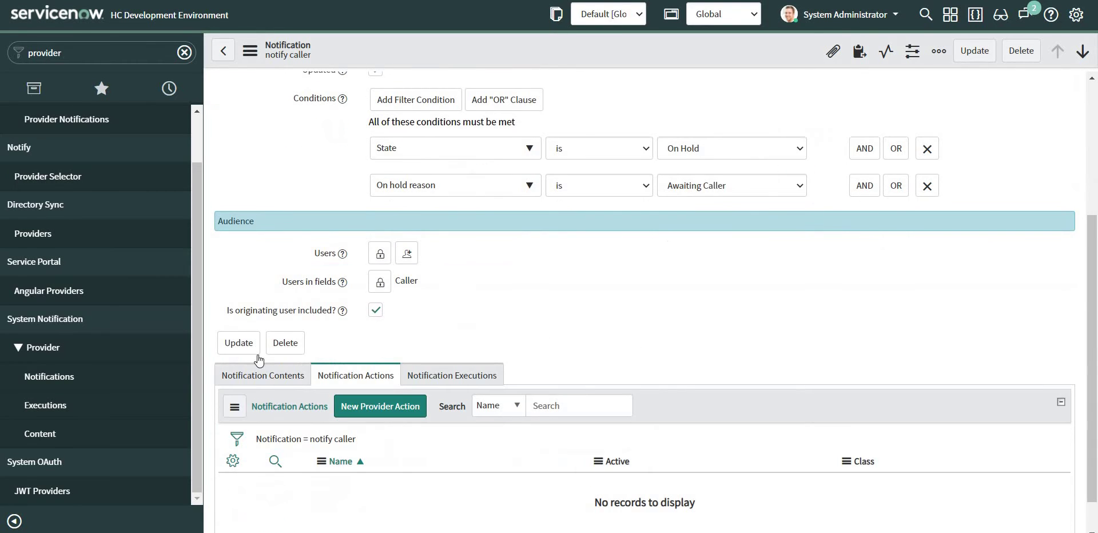
{"action": "left_click", "coordinate": [263, 375]}
{"action": "scroll", "coordinate": [483, 298], "scroll_direction": "down", "scroll_amount": 1}
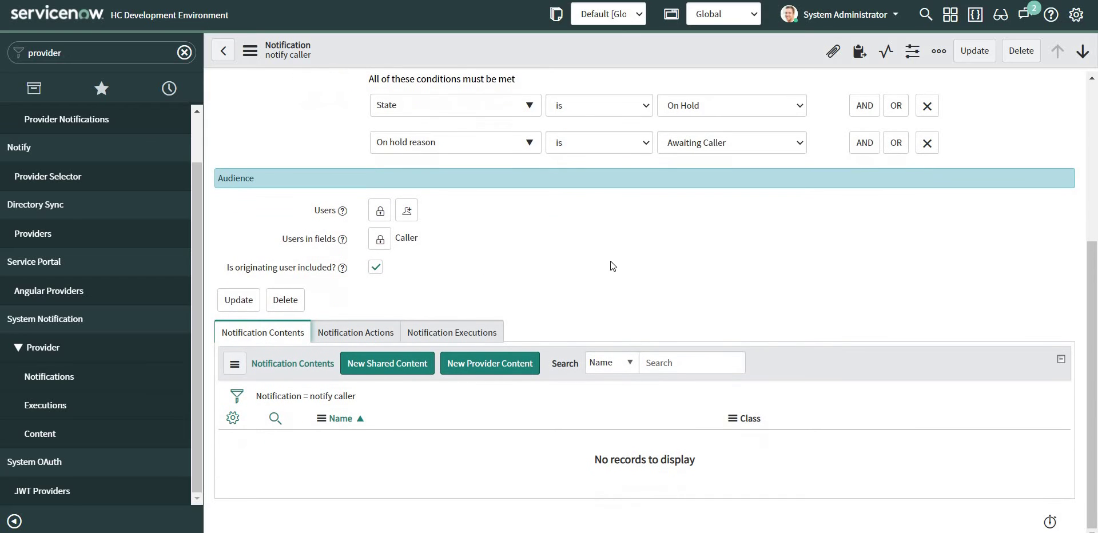
{"action": "left_click", "coordinate": [490, 362]}
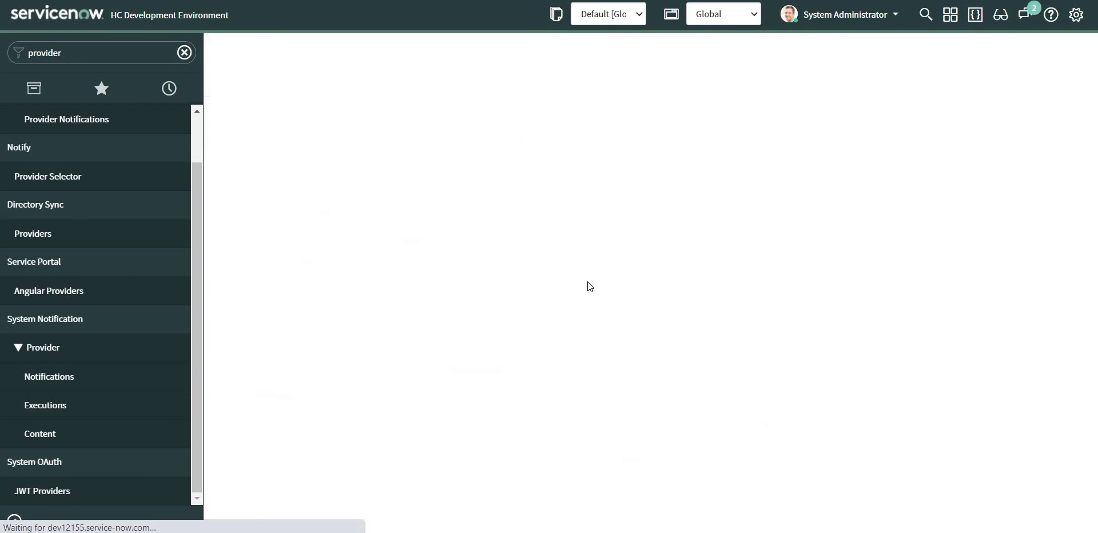
Choose Virtual Agent content and add Number and Short description to the card fields
{"action": "left_click", "coordinate": [314, 108]}
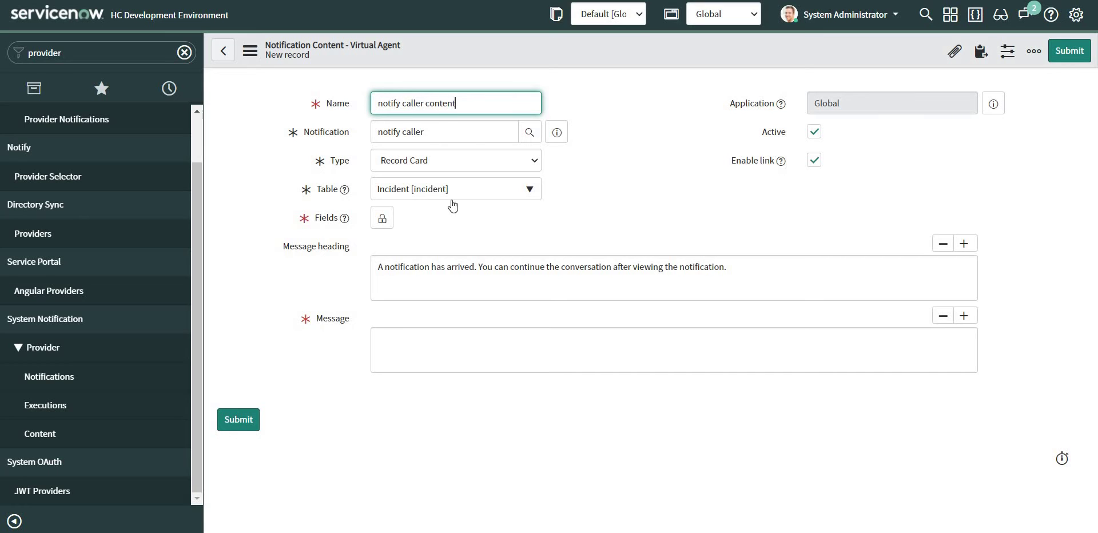
{"action": "left_click", "coordinate": [382, 219]}
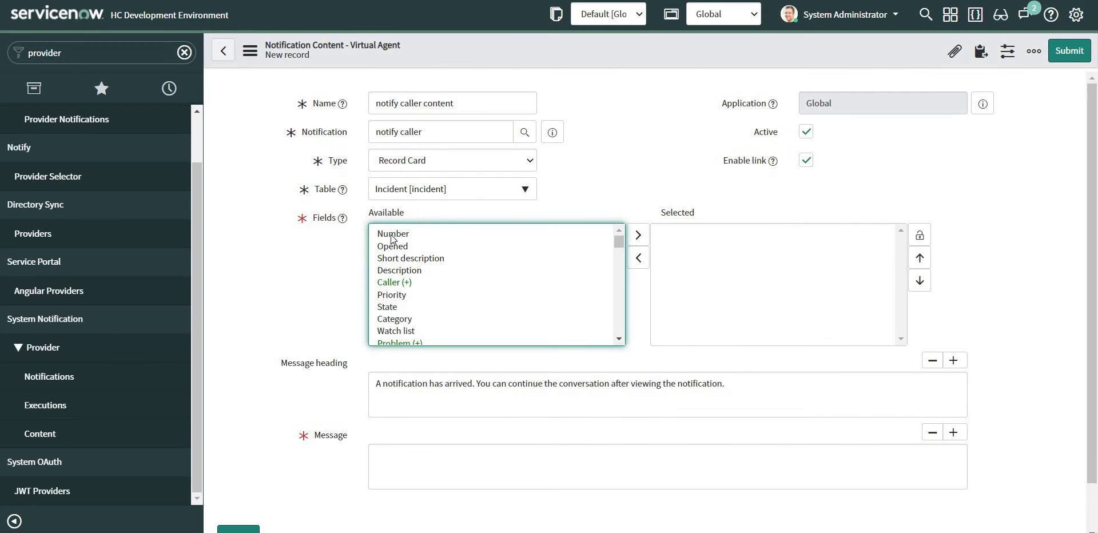
{"action": "left_click", "coordinate": [392, 234]}
{"action": "left_click", "coordinate": [638, 234]}
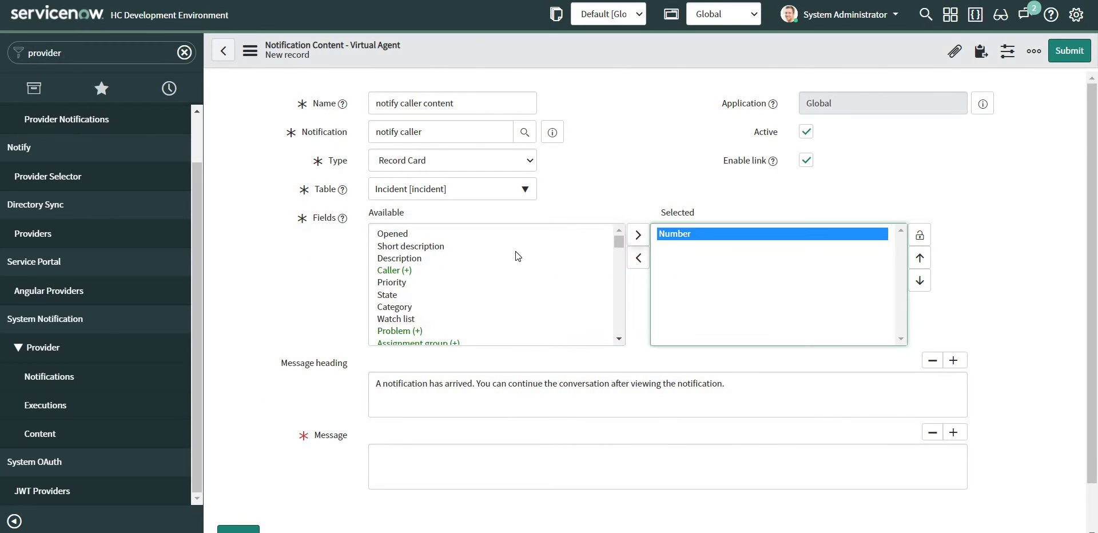
{"action": "left_click", "coordinate": [438, 258]}
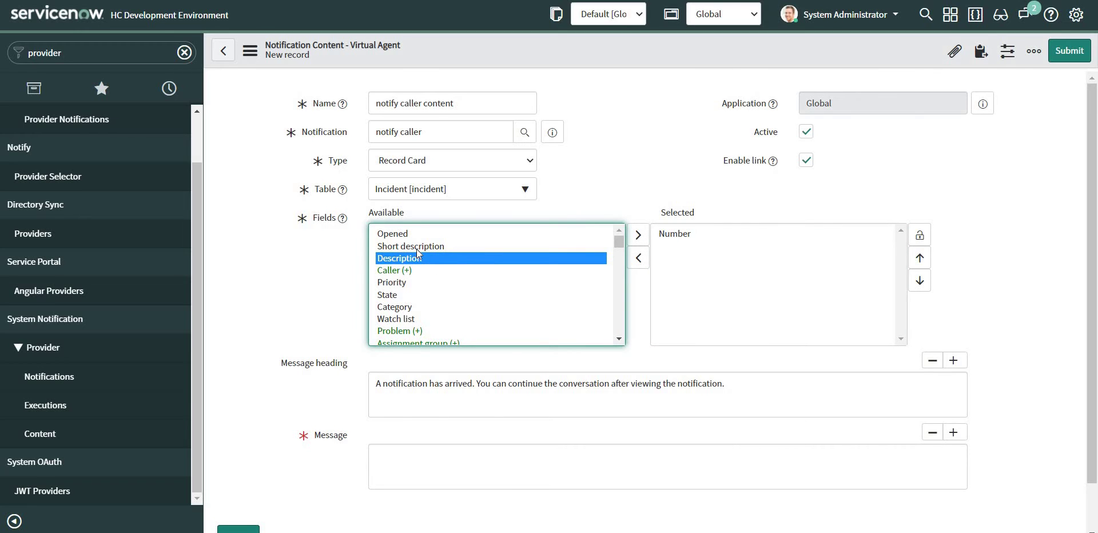
{"action": "left_click", "coordinate": [410, 246]}
{"action": "left_click", "coordinate": [638, 235]}
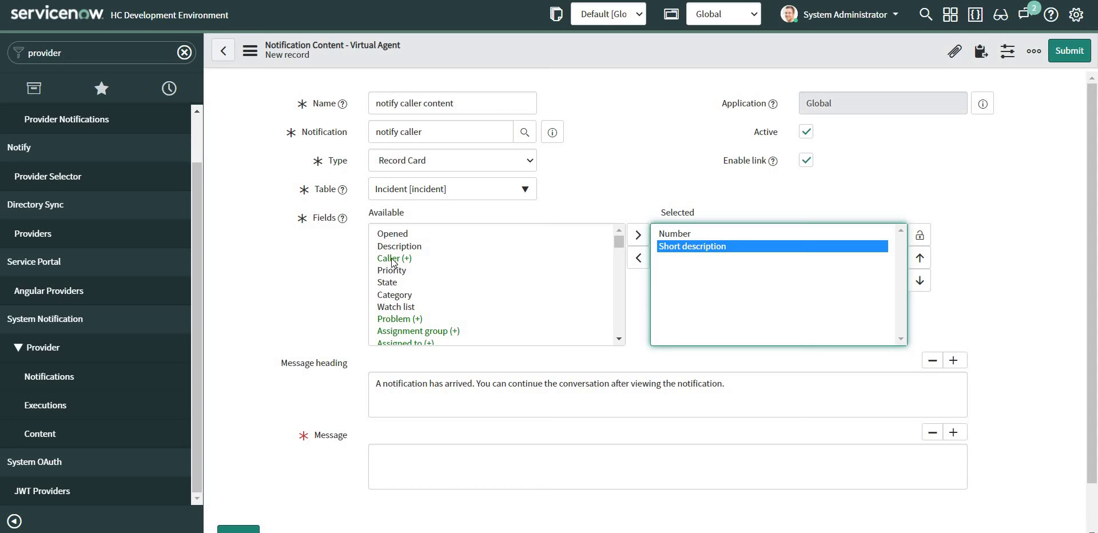
Add Assigned to and Additional comments to the card fields
{"action": "left_click", "coordinate": [392, 286]}
{"action": "key", "text": "a"}
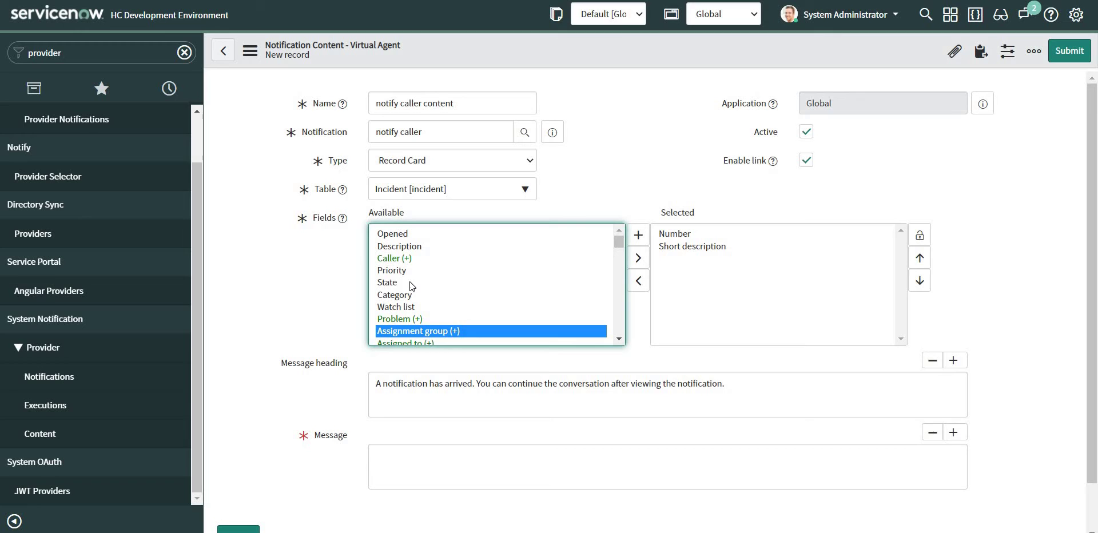
{"action": "key", "text": "Down"}
{"action": "left_click", "coordinate": [639, 259]}
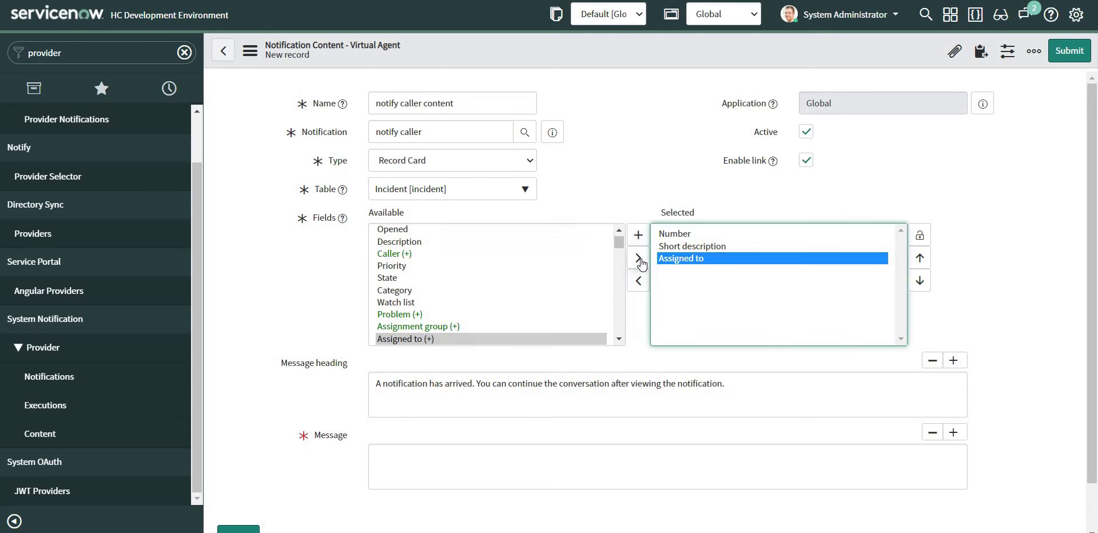
{"action": "left_click", "coordinate": [397, 306]}
{"action": "key", "text": "Down"}
{"action": "key", "text": "Down"}
{"action": "key", "text": "Down"}
{"action": "key", "text": "Down"}
{"action": "key", "text": "Down"}
{"action": "key", "text": "Down"}
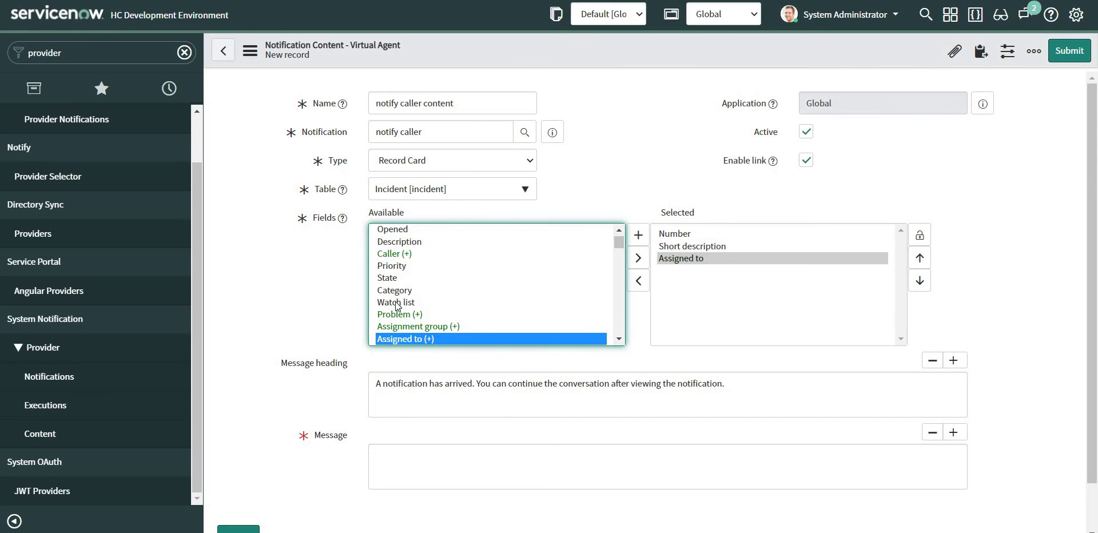
{"action": "key", "text": "Down"}
{"action": "key", "text": "Down"}
{"action": "key", "text": "Down"}
{"action": "key", "text": "Down"}
{"action": "key", "text": "Down"}
{"action": "key", "text": "Down"}
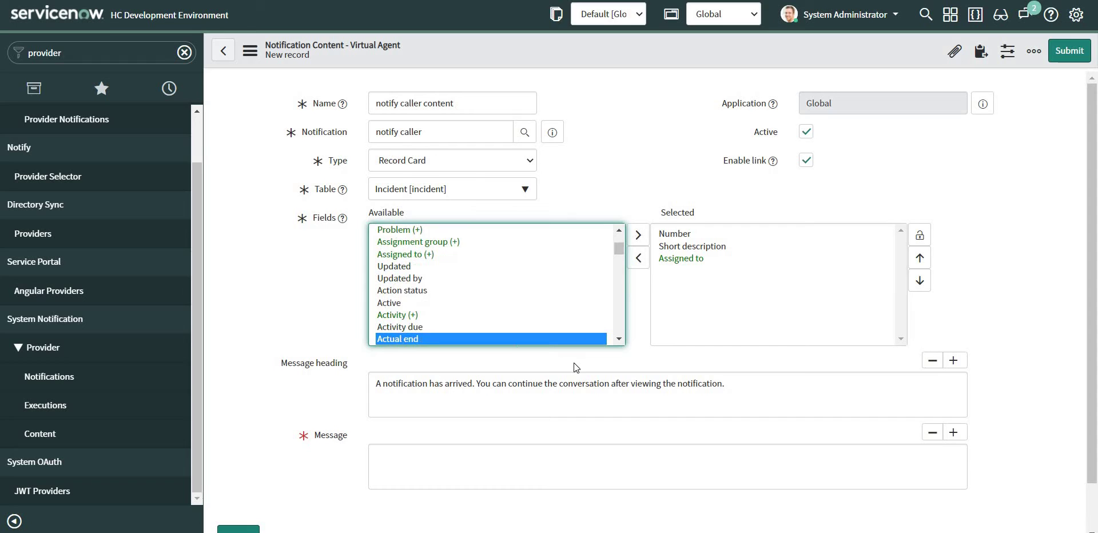
{"action": "key", "text": "Down"}
{"action": "key", "text": "Down"}
{"action": "key", "text": "Up"}
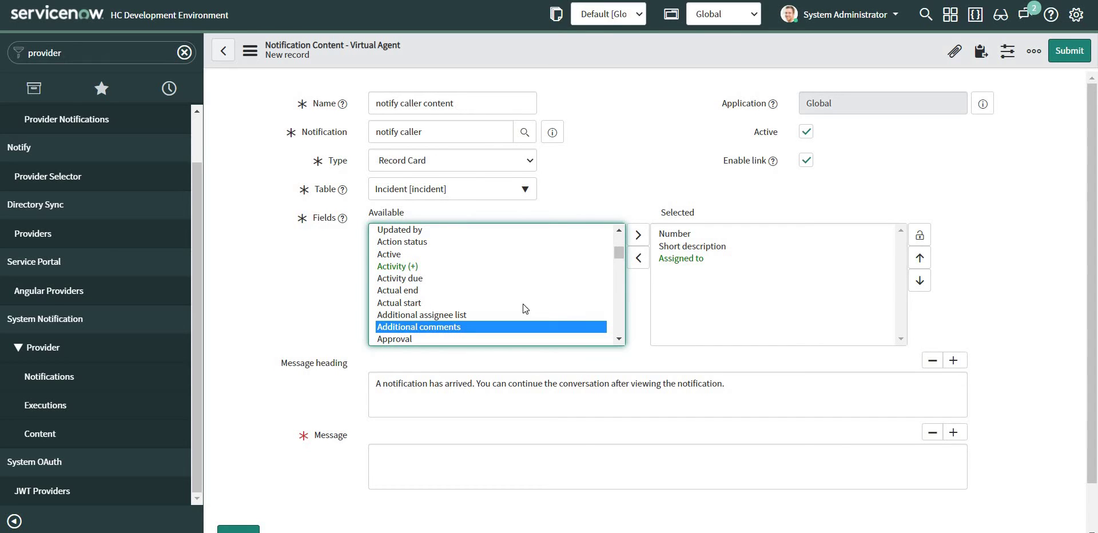
{"action": "left_click", "coordinate": [638, 242]}
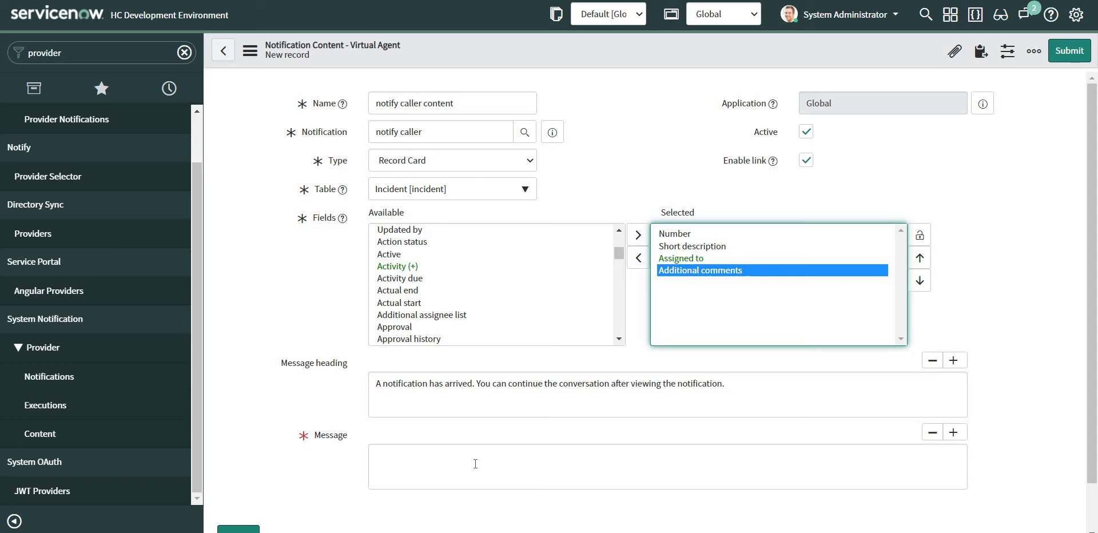
Enter the message 'Ticket raised by you is awaiting your response.'
{"action": "left_click", "coordinate": [444, 455]}
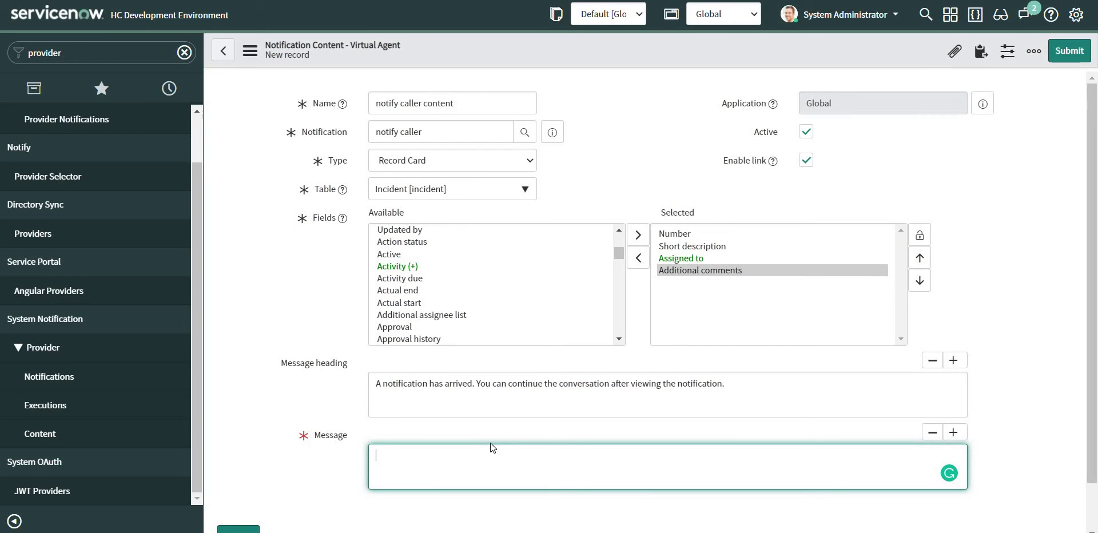
{"action": "type", "text": "Ticket  raised by you is awaiting yo"}
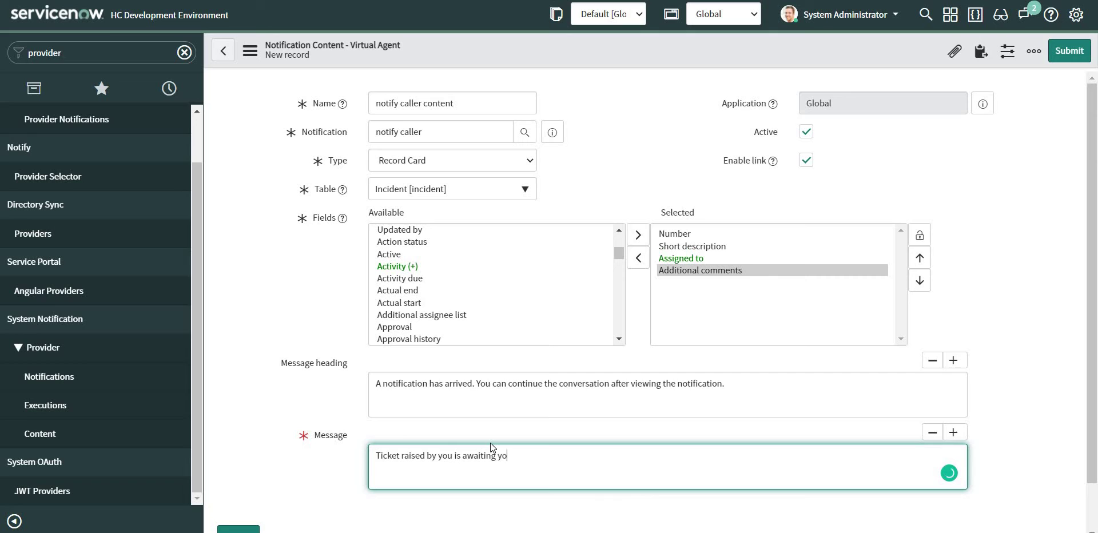
{"action": "type", "text": "ur response."}
{"action": "scroll", "coordinate": [985, 249], "scroll_direction": "down", "scroll_amount": 1}
Submit the content, then start a new Virtual Agent action under Notification Actions
{"action": "left_click", "coordinate": [1069, 52]}
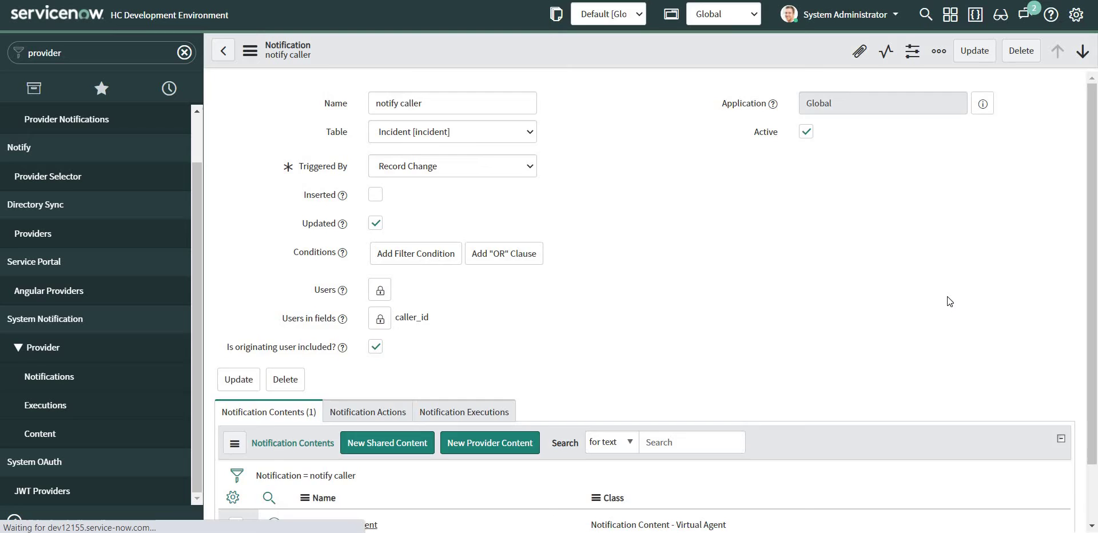
{"action": "scroll", "coordinate": [946, 296], "scroll_direction": "down", "scroll_amount": 3}
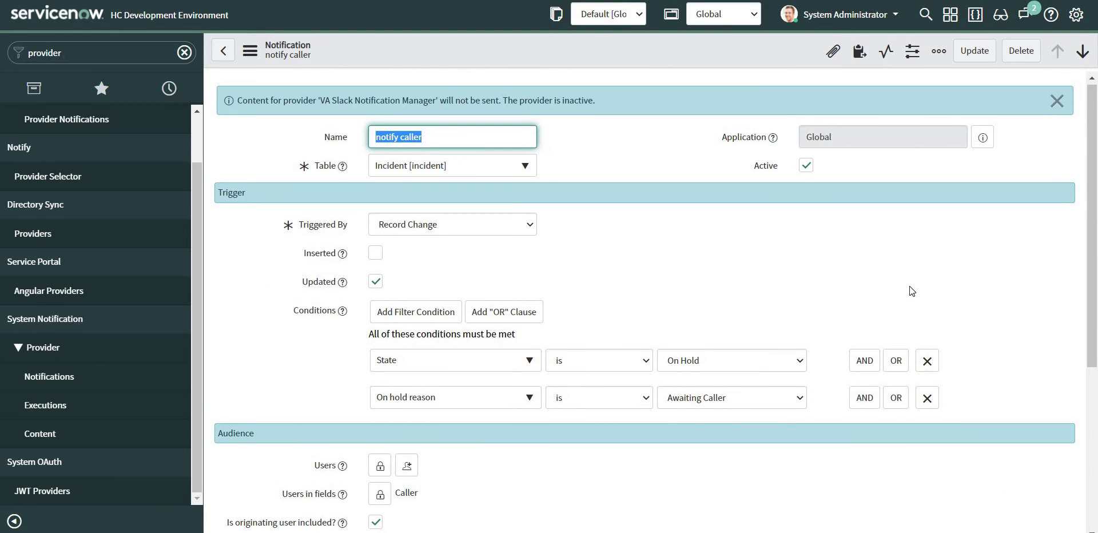
{"action": "scroll", "coordinate": [910, 291], "scroll_direction": "down", "scroll_amount": 5}
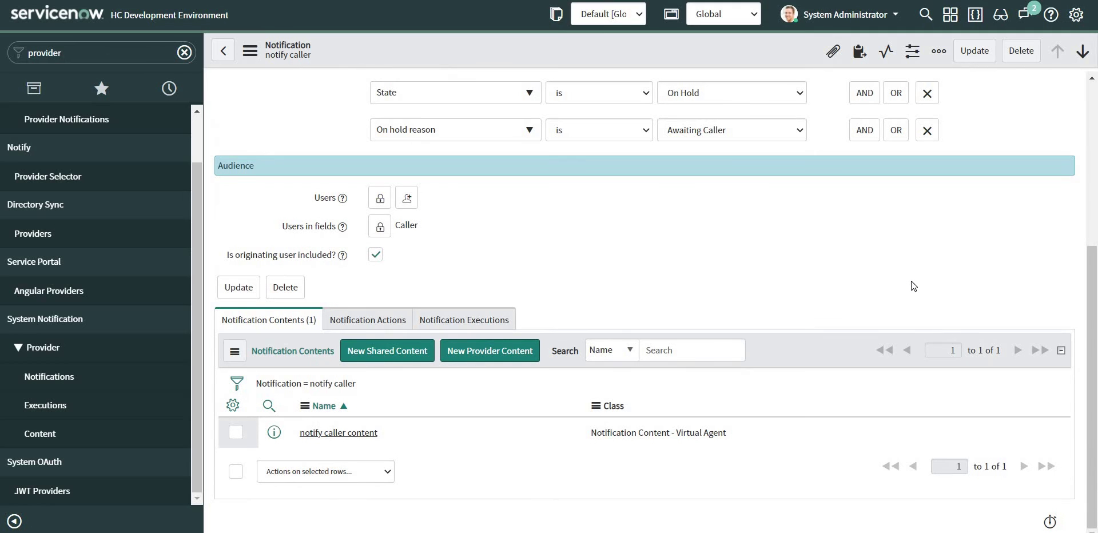
{"action": "left_click", "coordinate": [361, 321]}
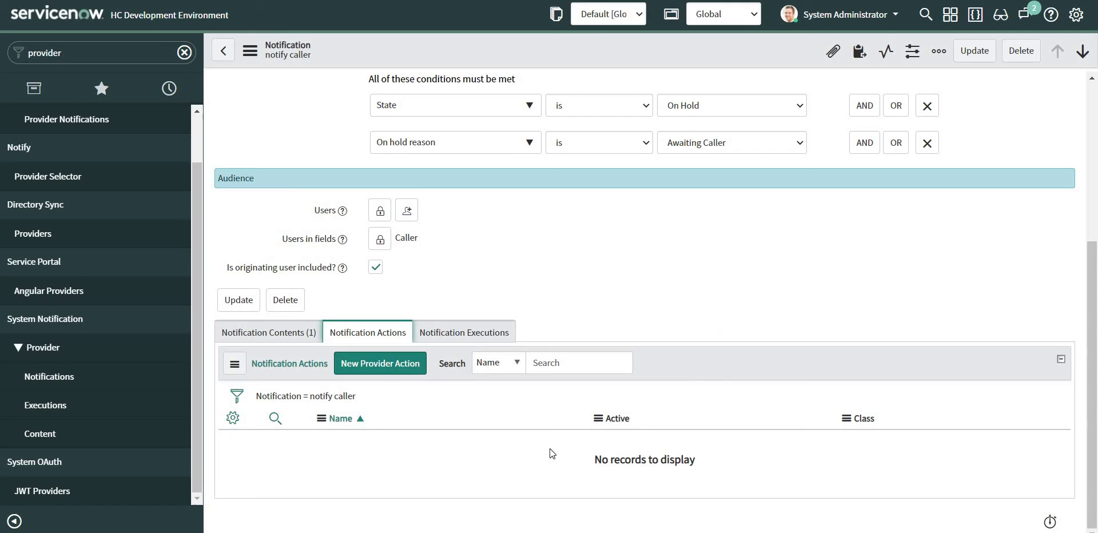
{"action": "left_click", "coordinate": [376, 362]}
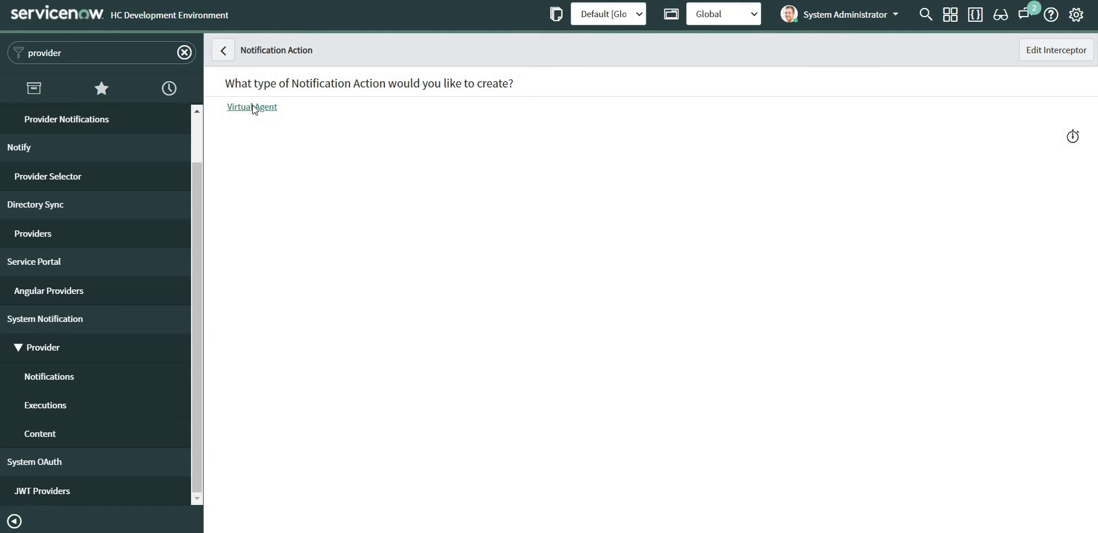
{"action": "left_click", "coordinate": [252, 107]}
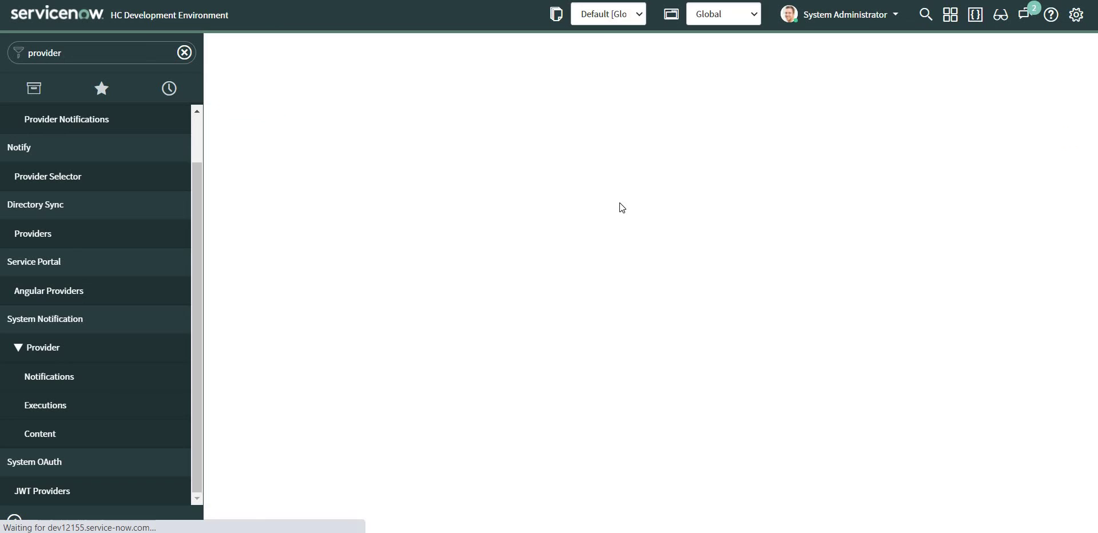
Name the action 'resolve the ticket' and browse the Topic lookup without choosing a topic
{"action": "left_click", "coordinate": [460, 106]}
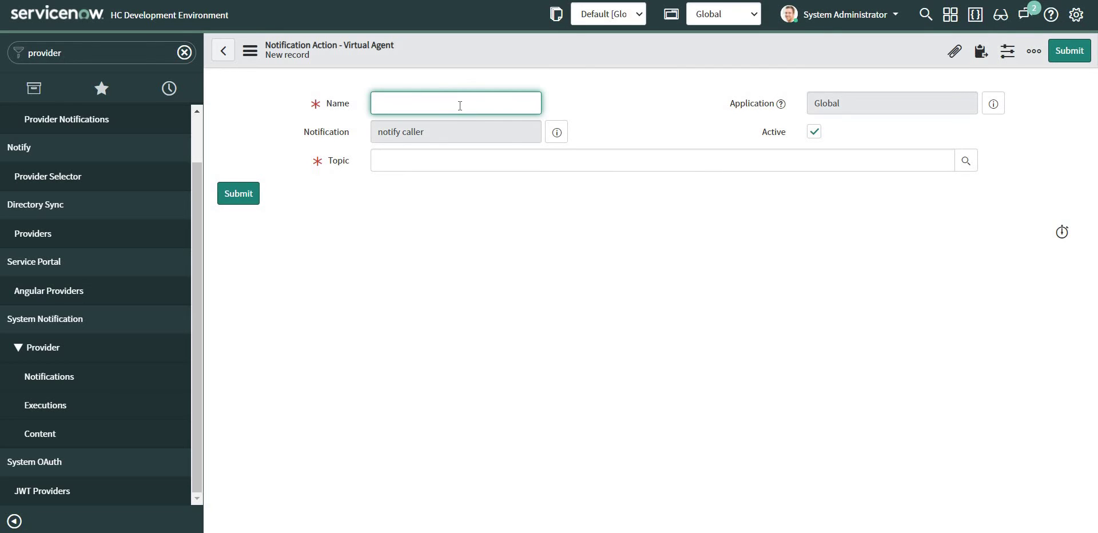
{"action": "type", "text": "resolve the ticket"}
{"action": "left_click", "coordinate": [966, 161]}
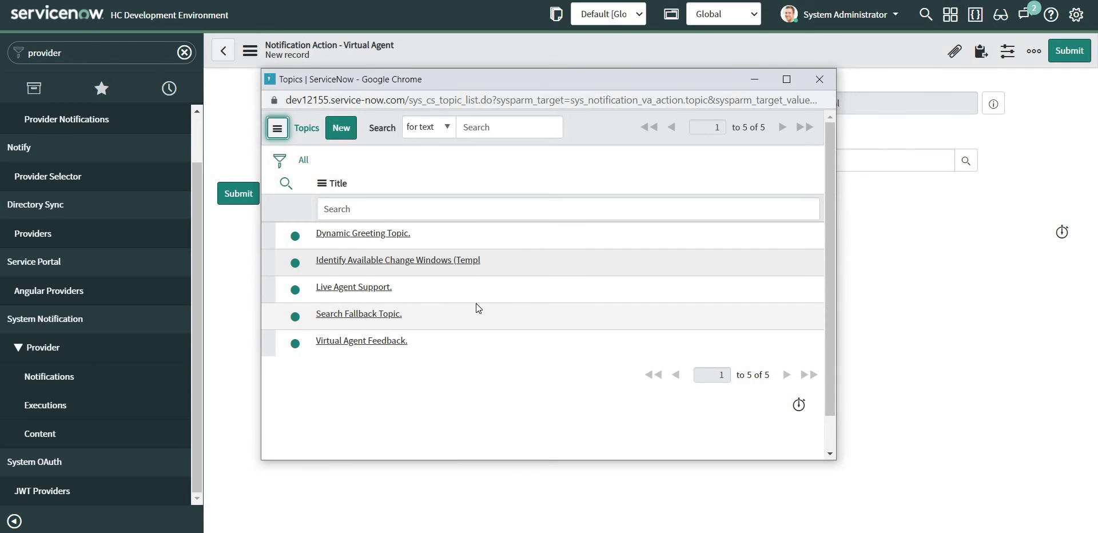
{"action": "left_click", "coordinate": [822, 78]}
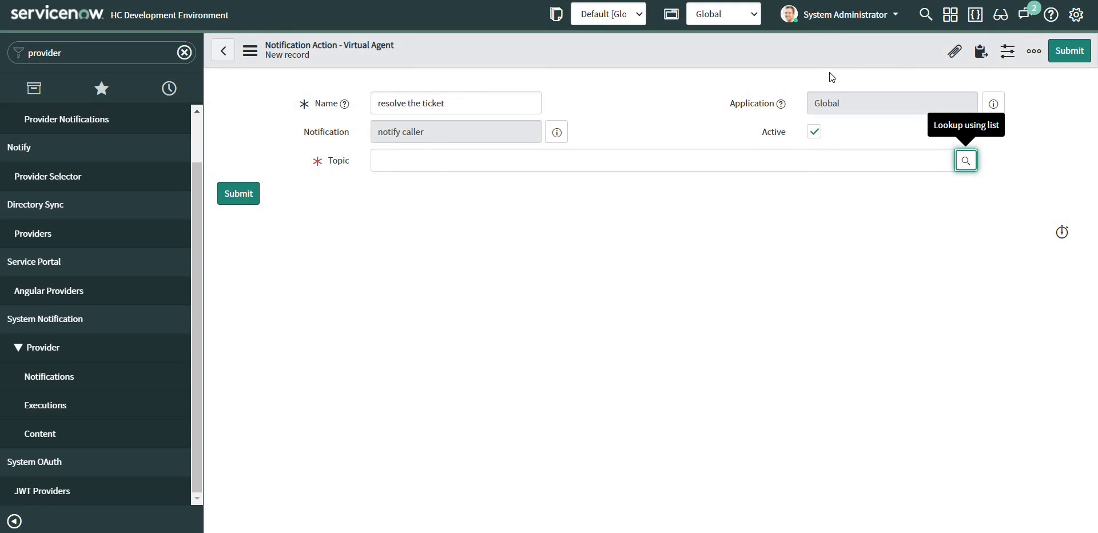
{"action": "left_click", "coordinate": [966, 161]}
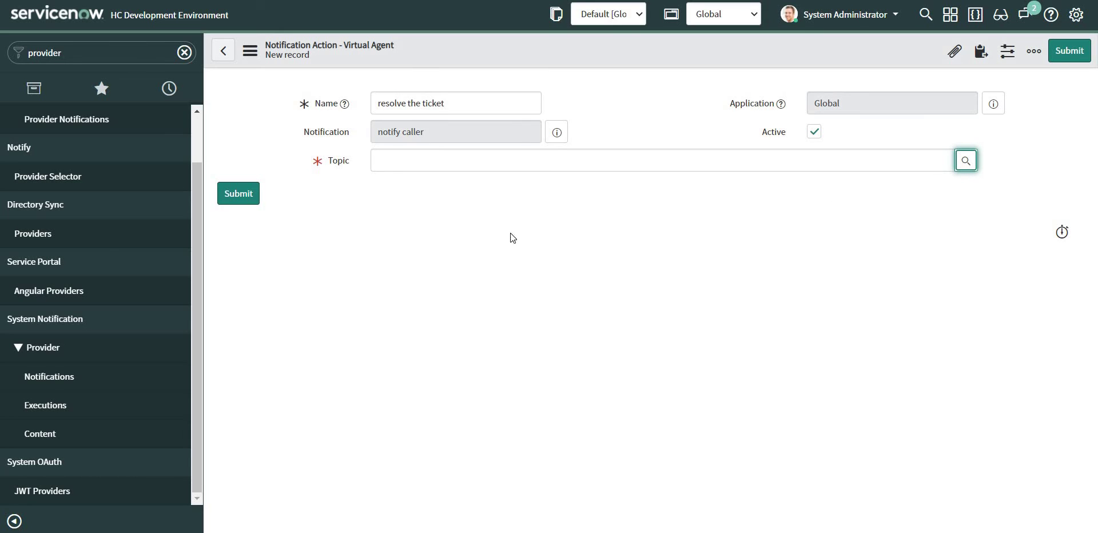
Open Virtual Agent Designer from the navigator, leaving the unsaved action form
{"action": "double_click", "coordinate": [44, 53]}
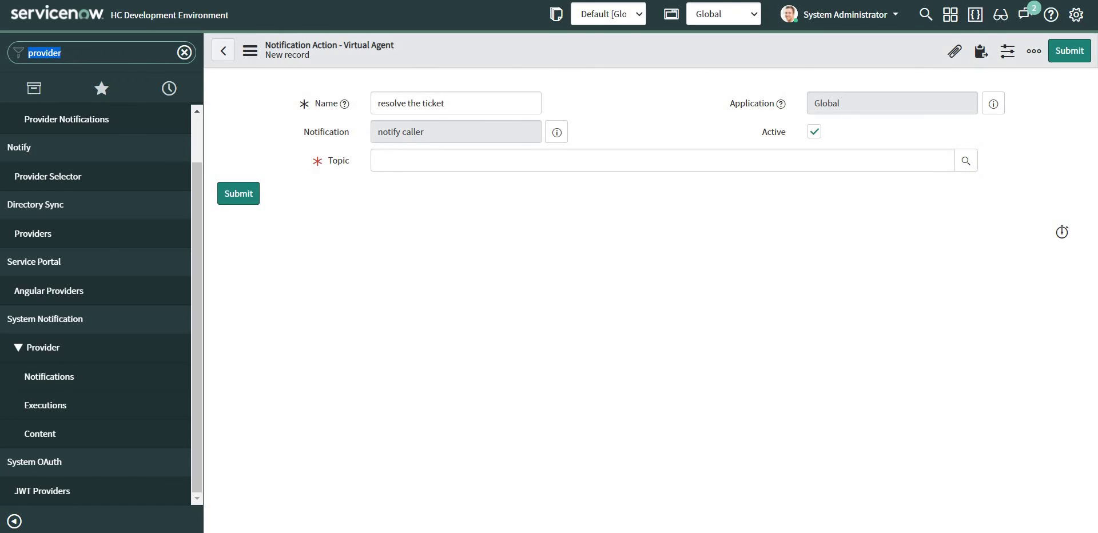
{"action": "type", "text": "designer"}
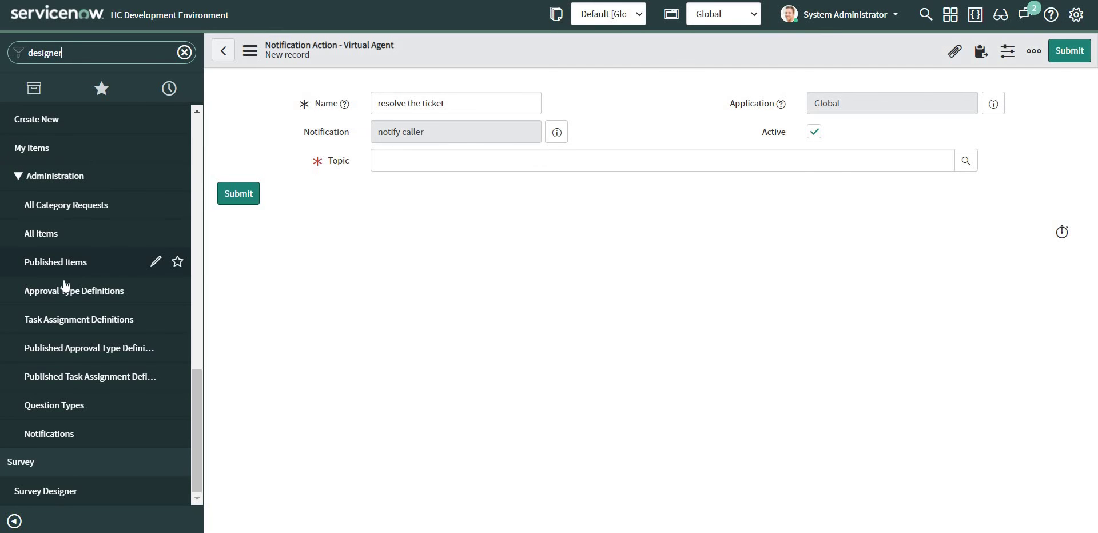
{"action": "scroll", "coordinate": [64, 284], "scroll_direction": "up", "scroll_amount": 10}
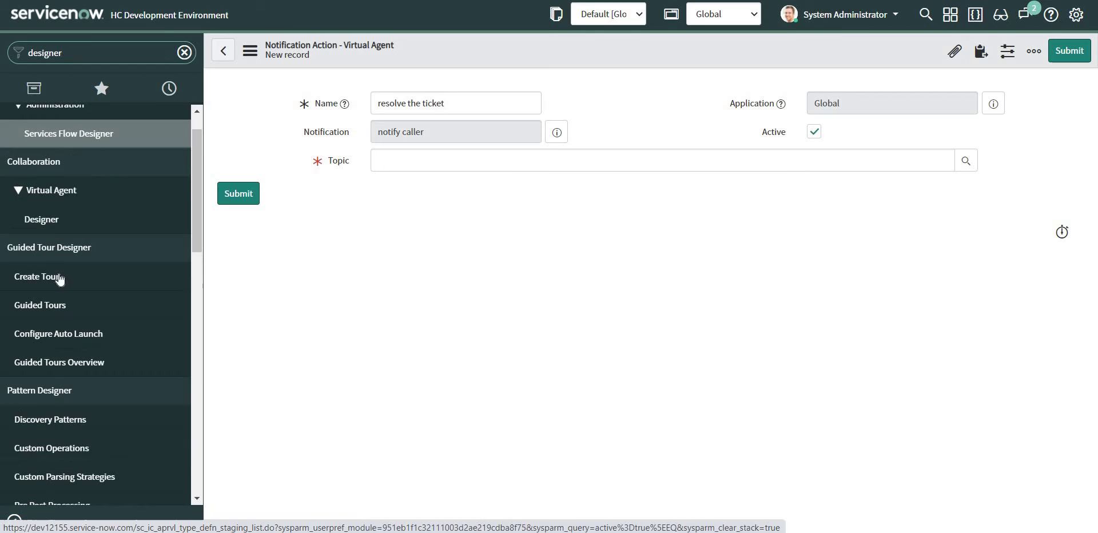
{"action": "scroll", "coordinate": [37, 271], "scroll_direction": "up", "scroll_amount": 1}
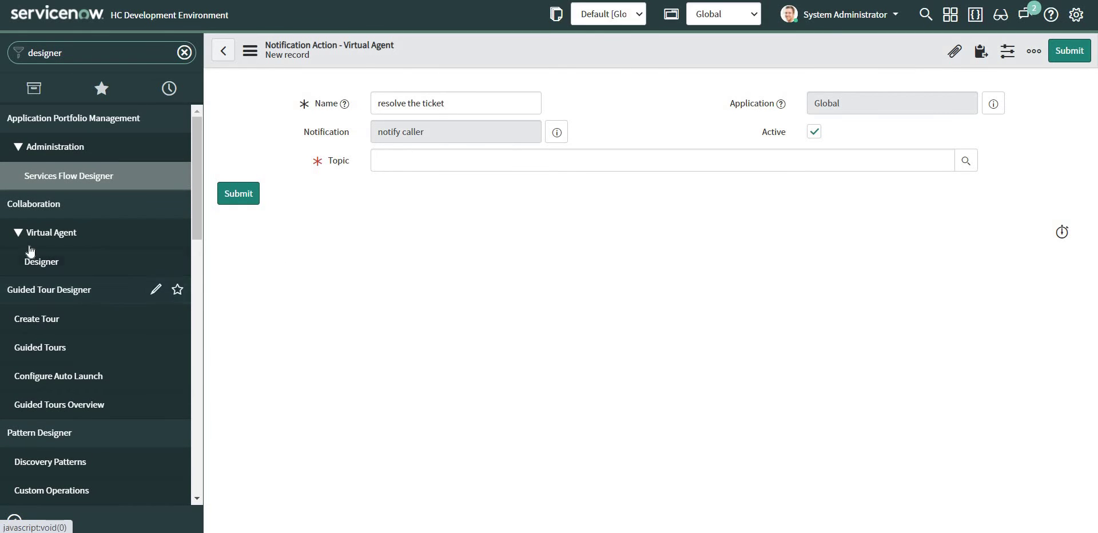
{"action": "left_click", "coordinate": [57, 260]}
{"action": "left_click", "coordinate": [624, 63]}
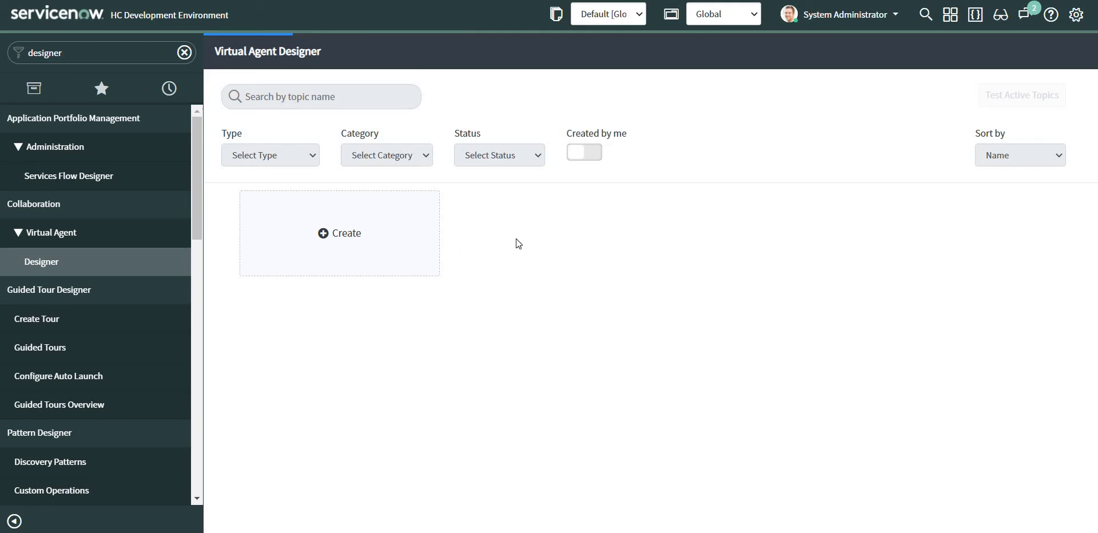
Filter the topic list to the ITSM Actionable Notifications category
{"action": "left_click", "coordinate": [395, 154]}
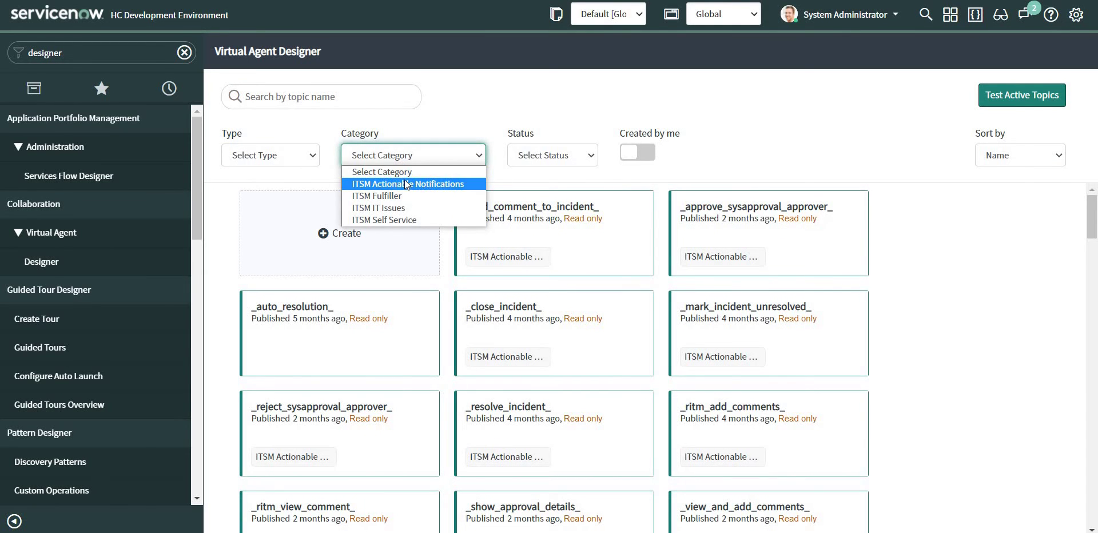
{"action": "left_click", "coordinate": [406, 183]}
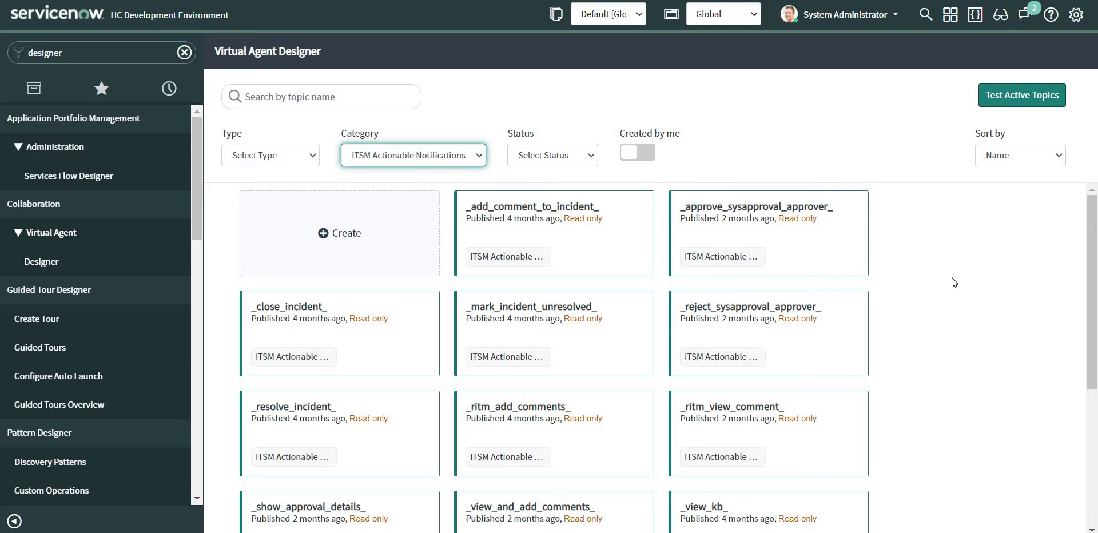
{"action": "scroll", "coordinate": [951, 277], "scroll_direction": "down", "scroll_amount": 5}
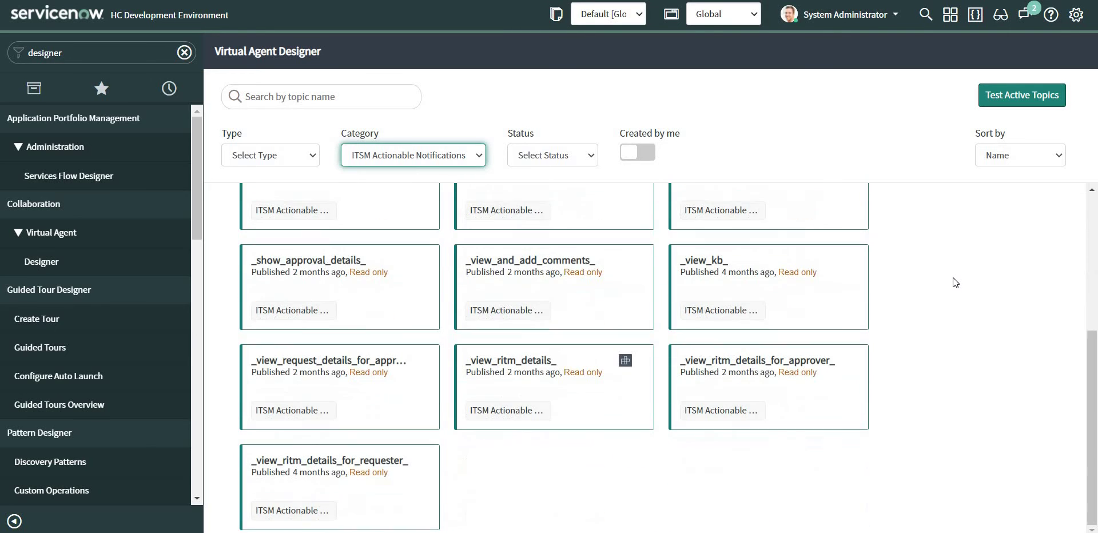
{"action": "scroll", "coordinate": [974, 329], "scroll_direction": "up", "scroll_amount": 5}
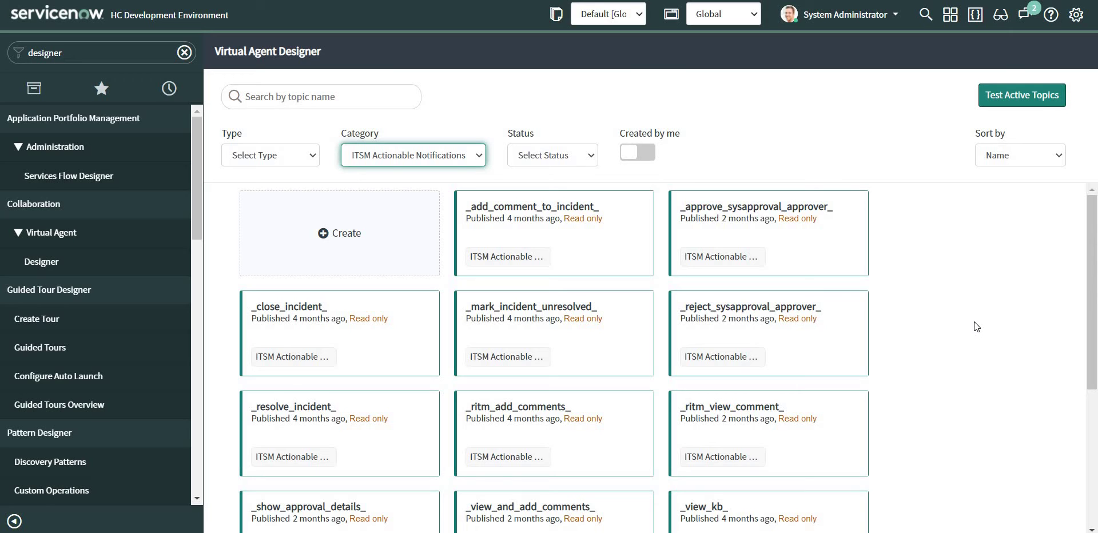
Duplicate the _resolve_incident_ topic under the name 'Resolve incident - custom'
{"action": "left_click", "coordinate": [331, 426]}
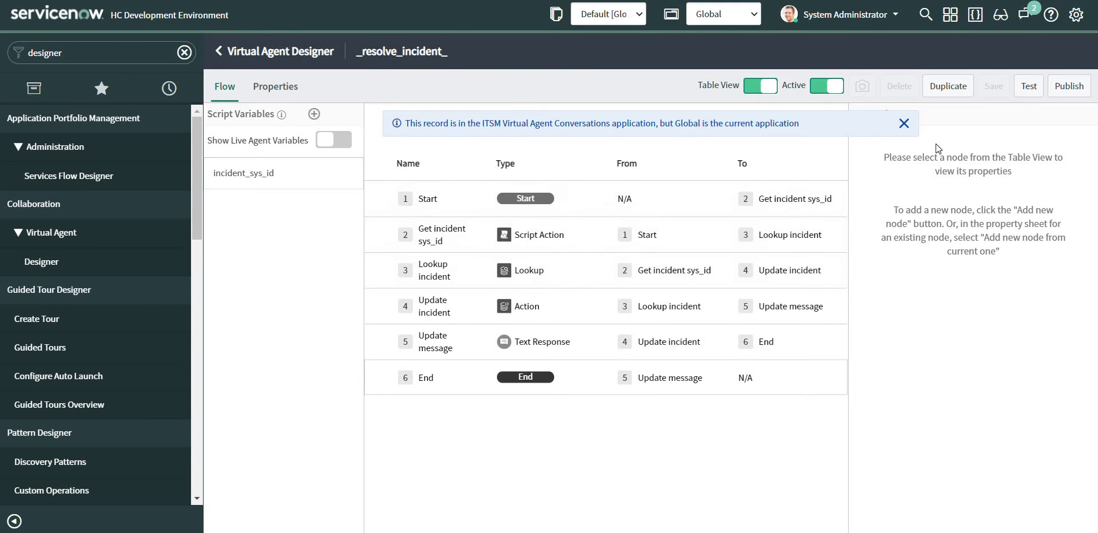
{"action": "left_click", "coordinate": [949, 86]}
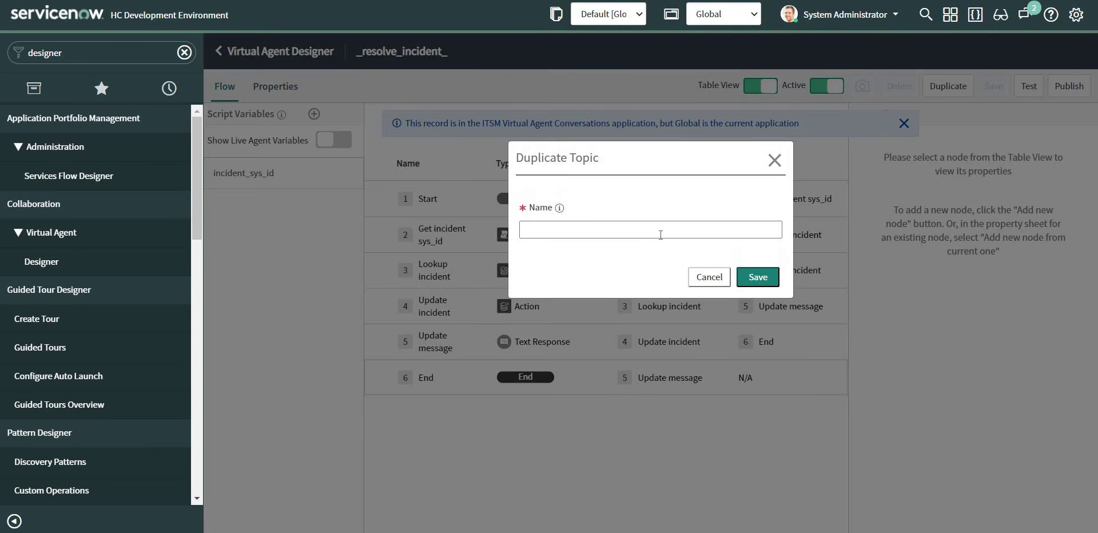
{"action": "left_click", "coordinate": [628, 228]}
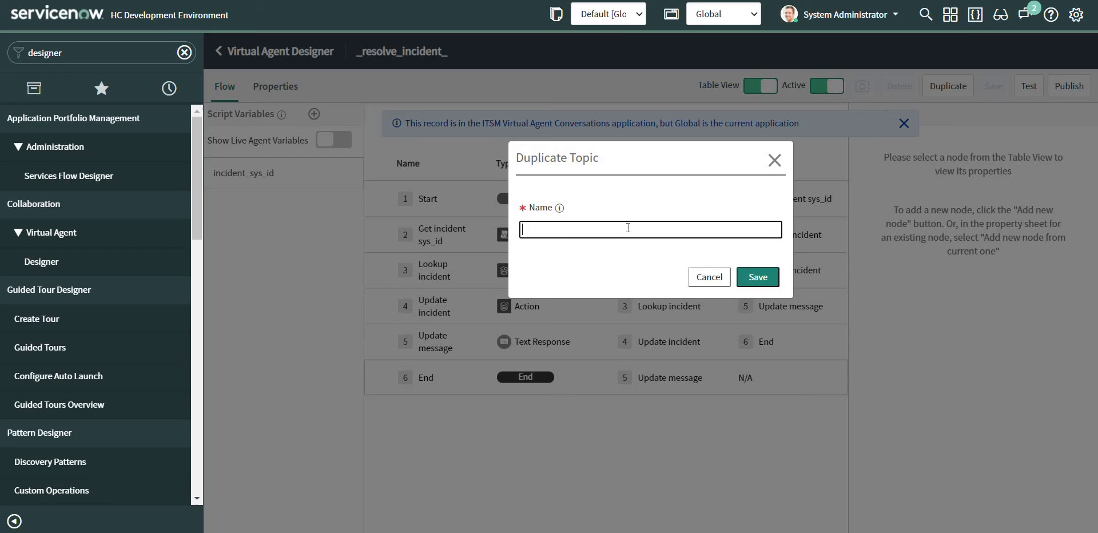
{"action": "type", "text": "Resolve incident"}
{"action": "type", "text": "- custom"}
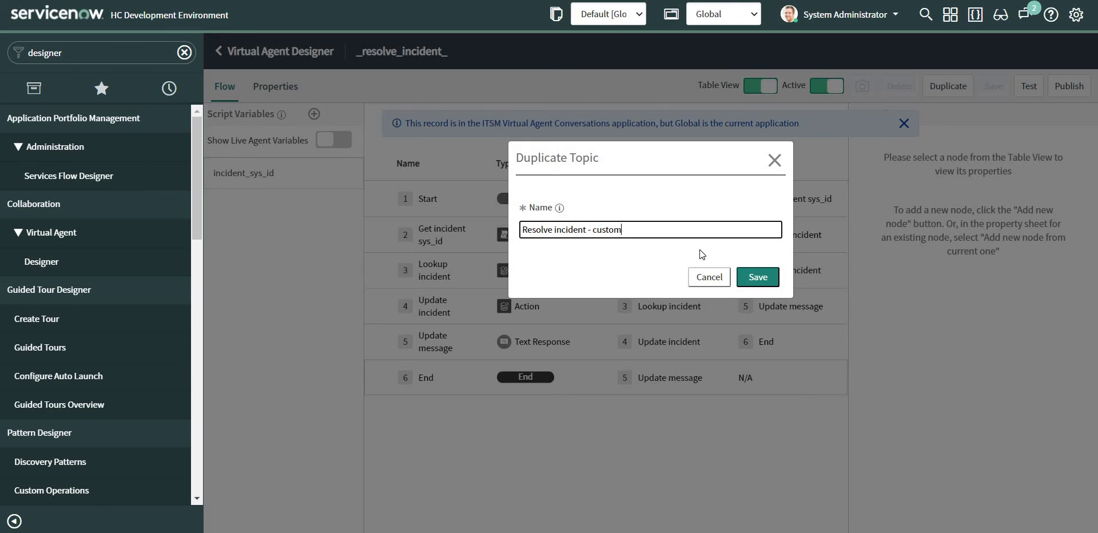
{"action": "left_click", "coordinate": [758, 277]}
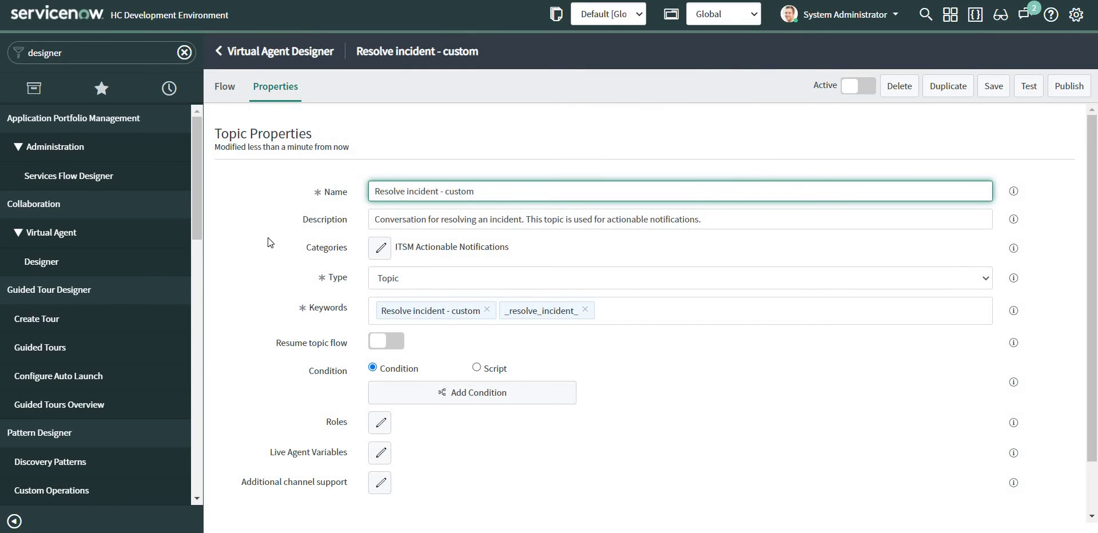
Save and publish 'Resolve incident - custom', then filter the navigator for 'provider'
{"action": "scroll", "coordinate": [267, 238], "scroll_direction": "down", "scroll_amount": 1}
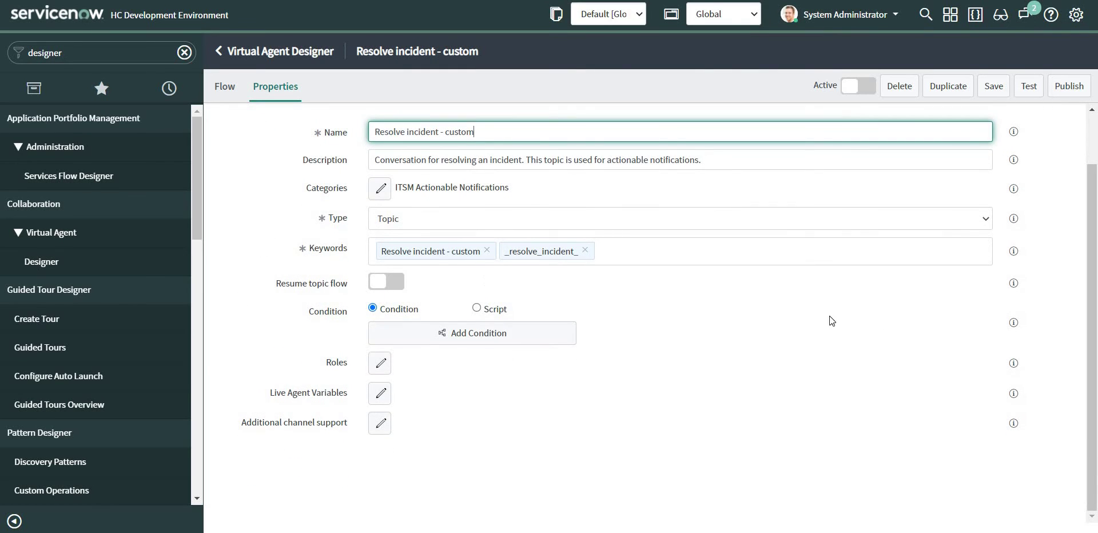
{"action": "scroll", "coordinate": [923, 314], "scroll_direction": "up", "scroll_amount": 1}
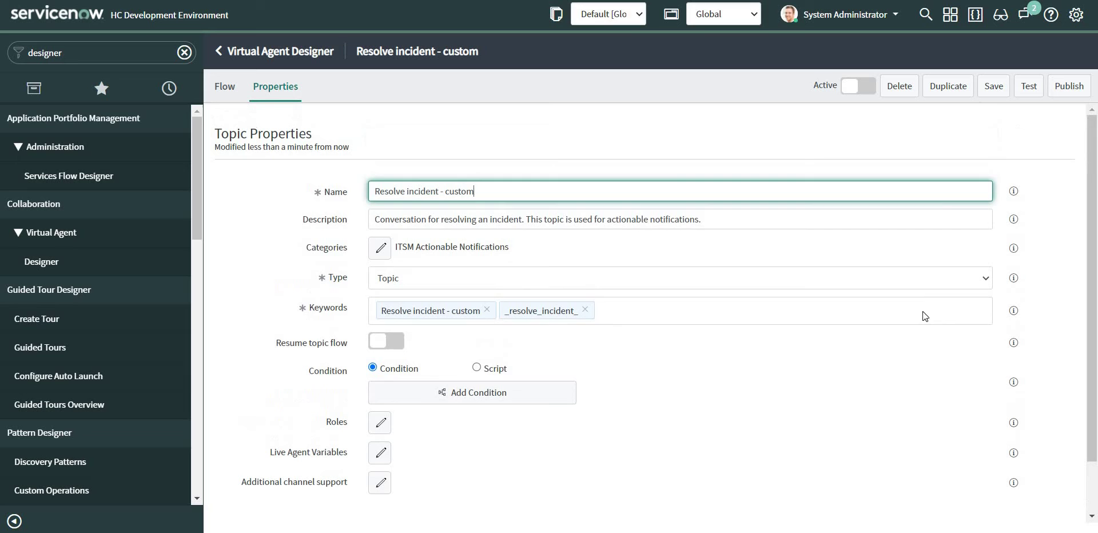
{"action": "left_click", "coordinate": [993, 86]}
{"action": "left_click", "coordinate": [1068, 86]}
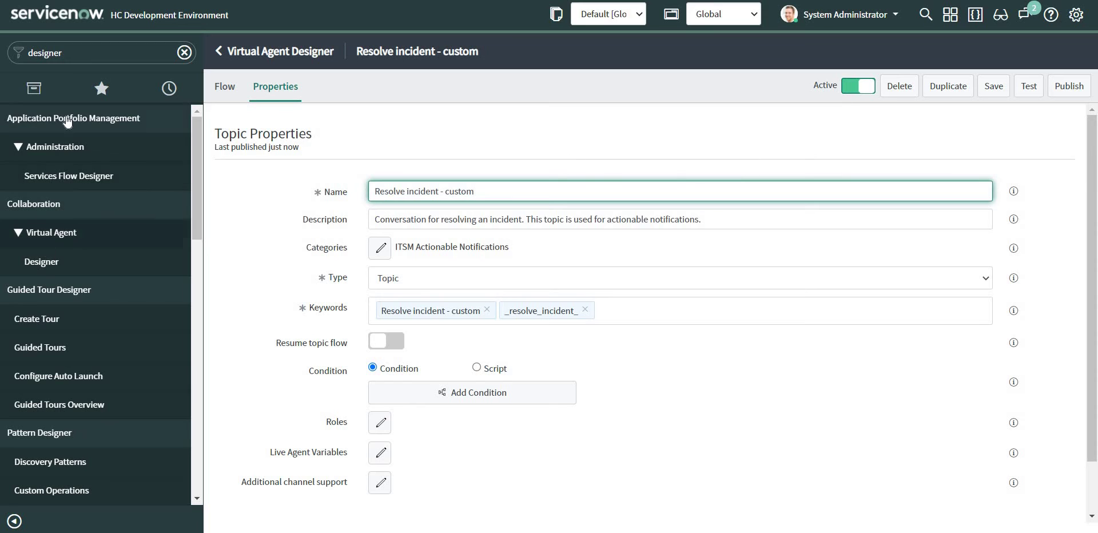
{"action": "left_click", "coordinate": [45, 53]}
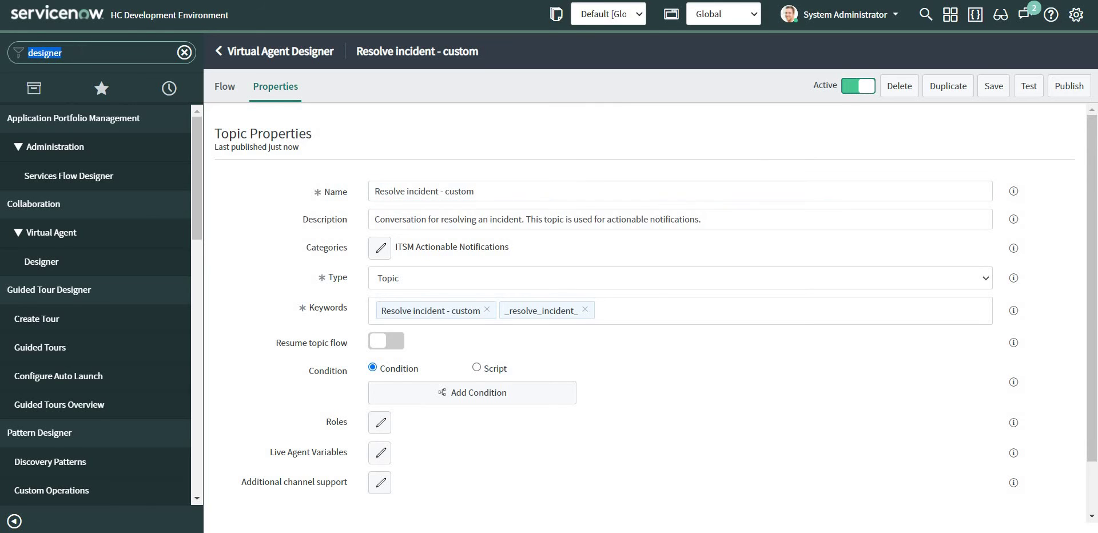
{"action": "type", "text": "provider"}
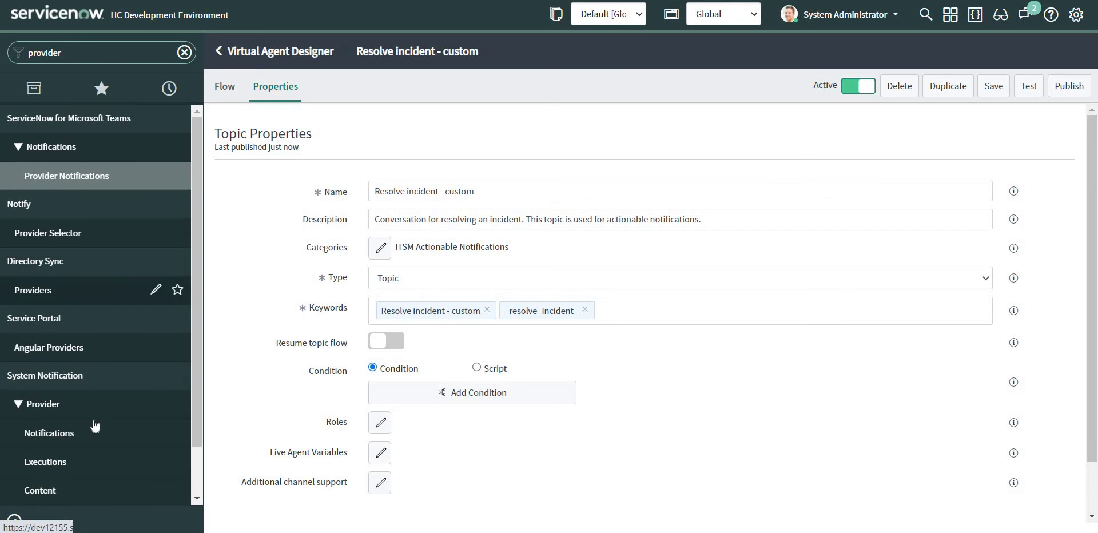
Open the 'notify caller' provider notification and scroll to its Notification Actions list
{"action": "left_click", "coordinate": [49, 432]}
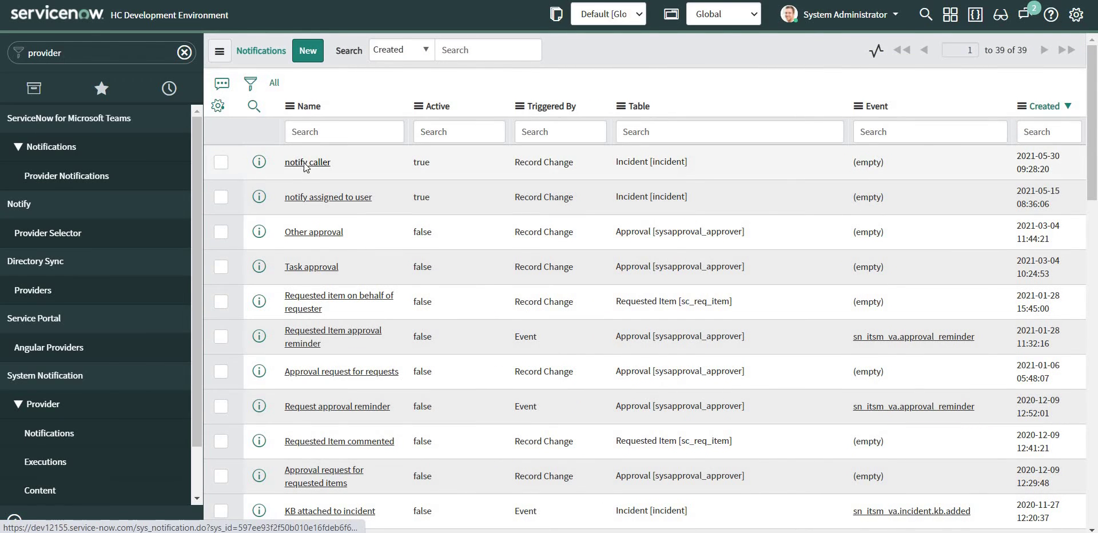
{"action": "left_click", "coordinate": [306, 163]}
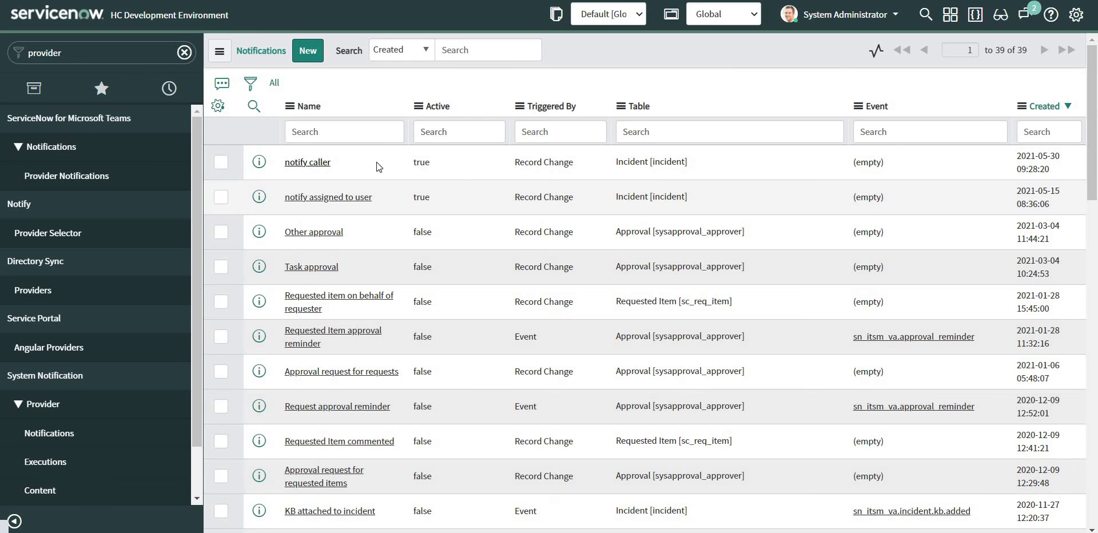
{"action": "left_click", "coordinate": [319, 162]}
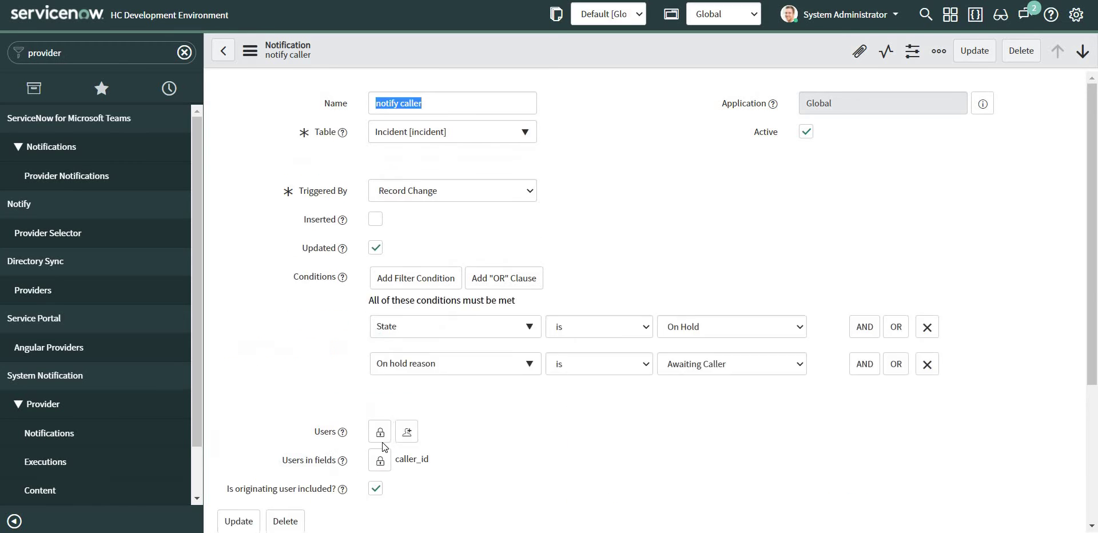
{"action": "scroll", "coordinate": [382, 441], "scroll_direction": "down", "scroll_amount": 3}
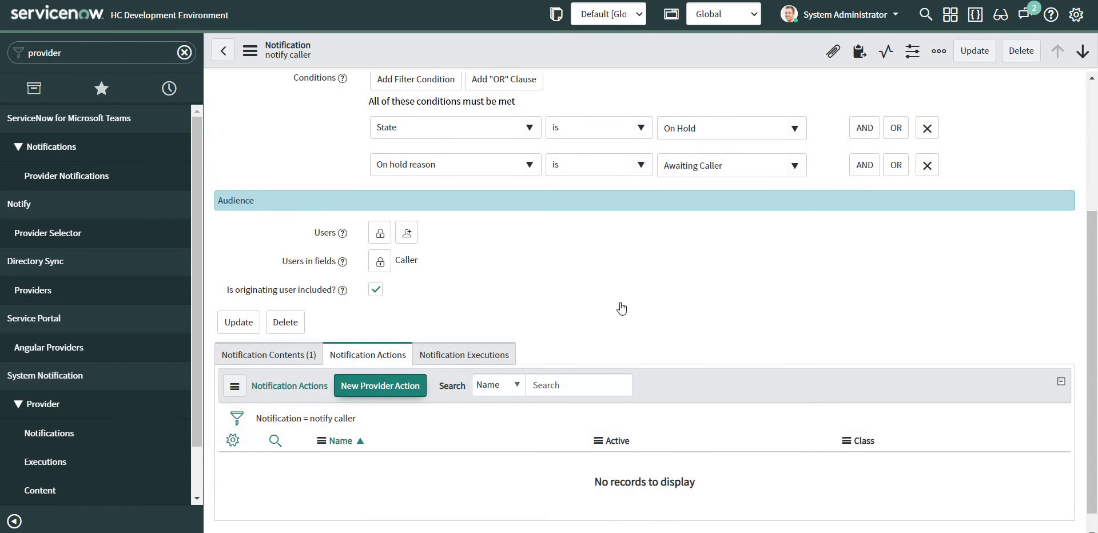
{"action": "scroll", "coordinate": [630, 300], "scroll_direction": "up", "scroll_amount": 4}
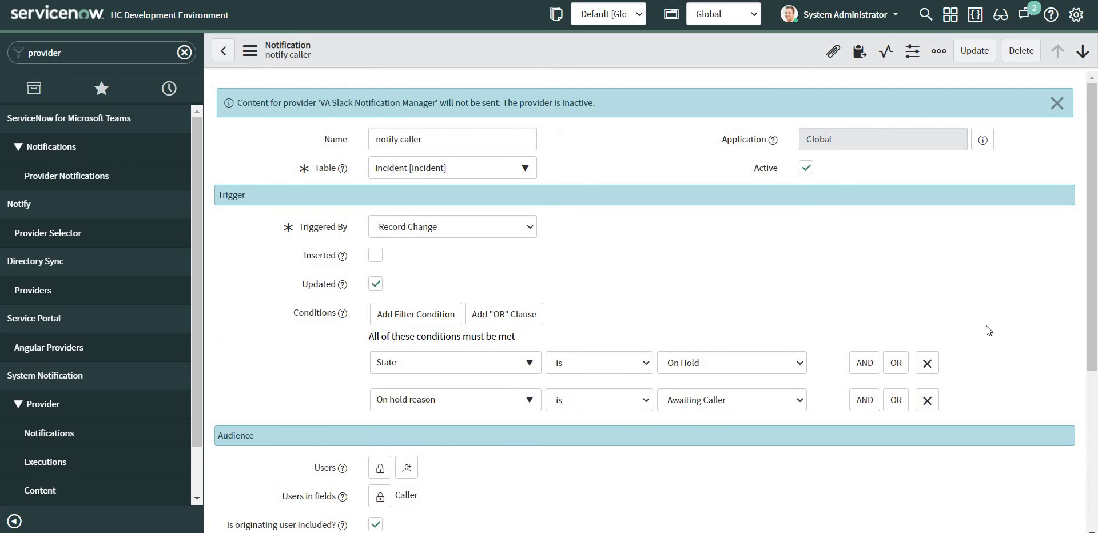
{"action": "scroll", "coordinate": [987, 329], "scroll_direction": "down", "scroll_amount": 4}
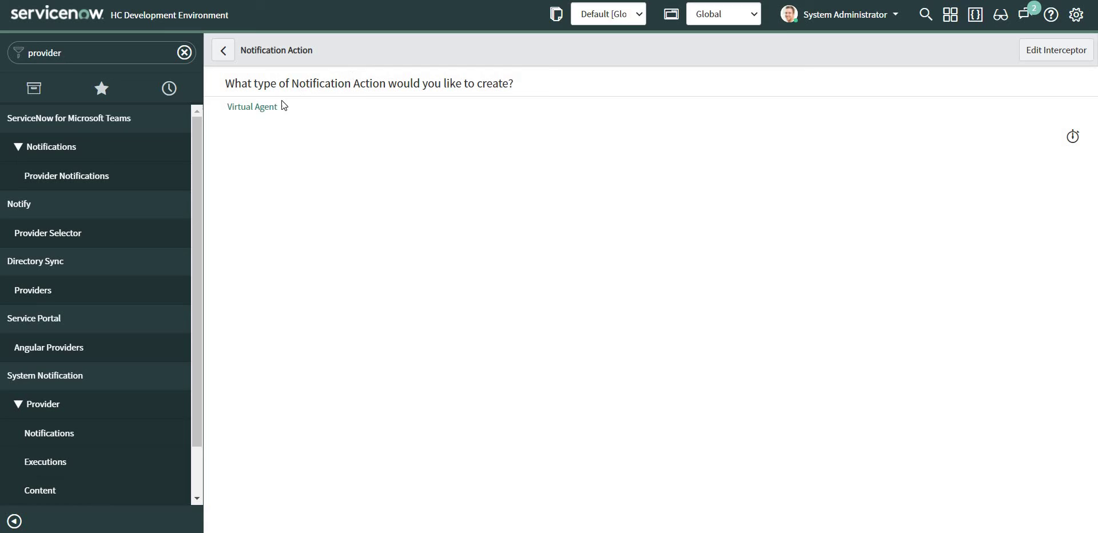
Submit a Virtual Agent action 'resolve the ticket' using the 'Resolve incident - custom' topic
{"action": "left_click", "coordinate": [257, 107]}
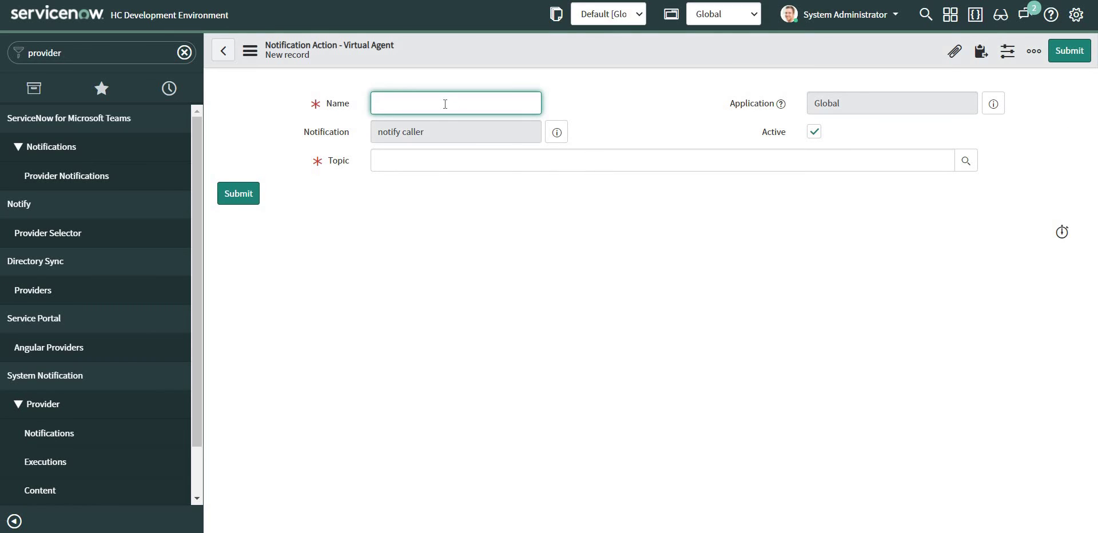
{"action": "type", "text": "resolve the ticket"}
{"action": "left_click", "coordinate": [965, 163]}
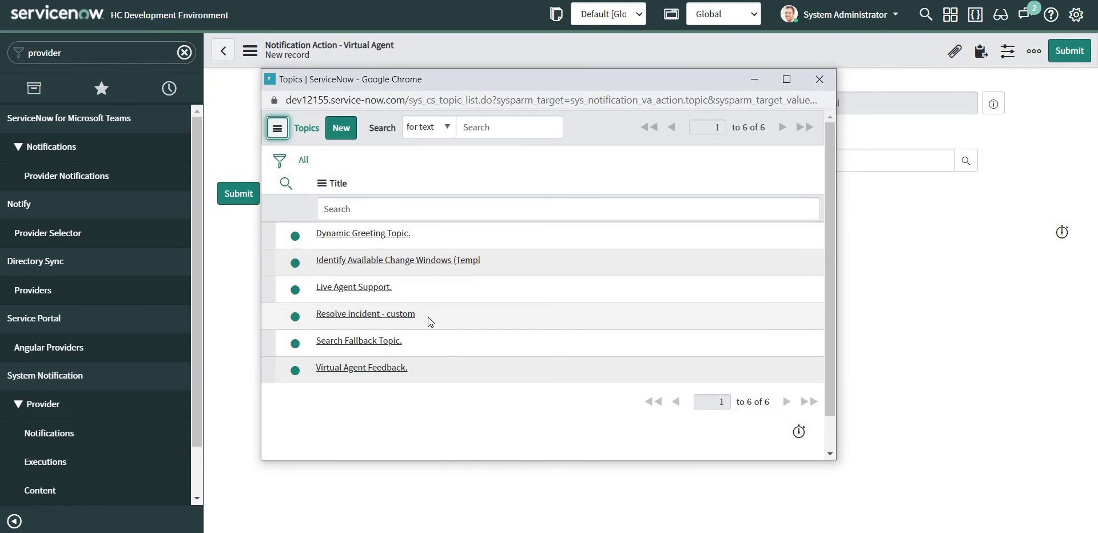
{"action": "left_click", "coordinate": [338, 315]}
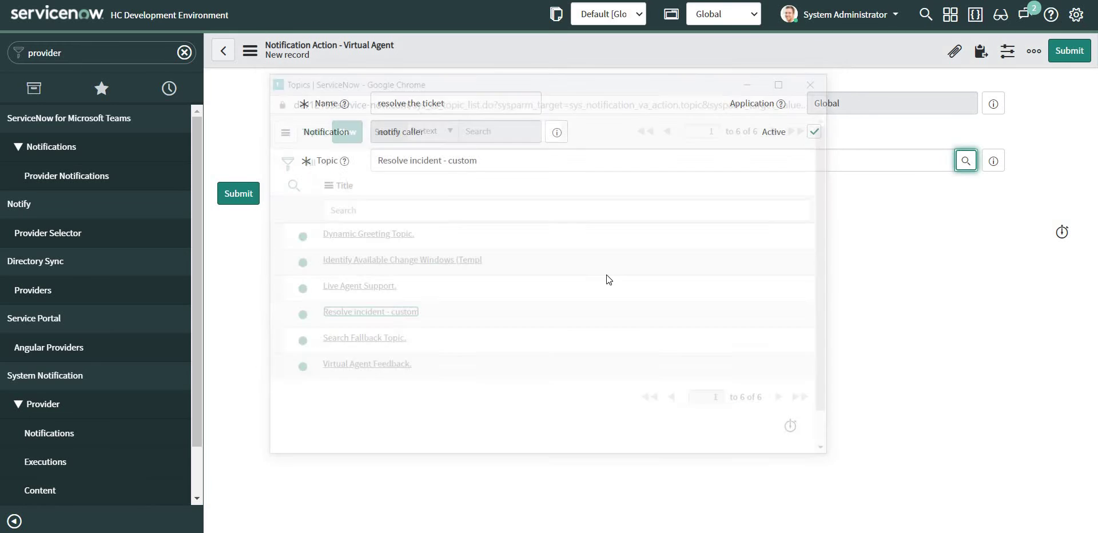
{"action": "left_click", "coordinate": [231, 206]}
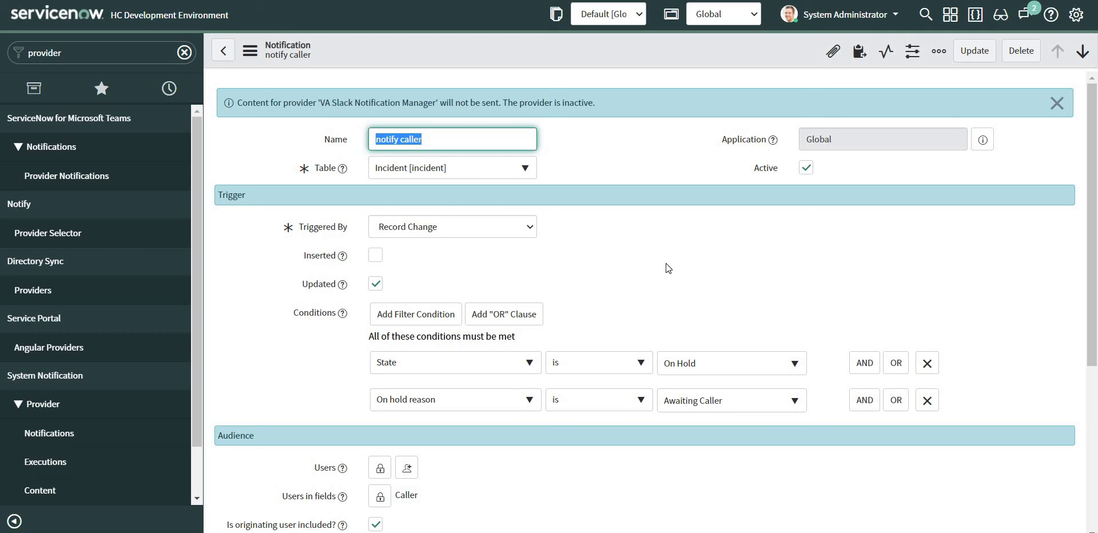
Verify 'resolve the ticket' appears under Notification Actions, then open the Incidents assigned to me list
{"action": "scroll", "coordinate": [665, 263], "scroll_direction": "down", "scroll_amount": 5}
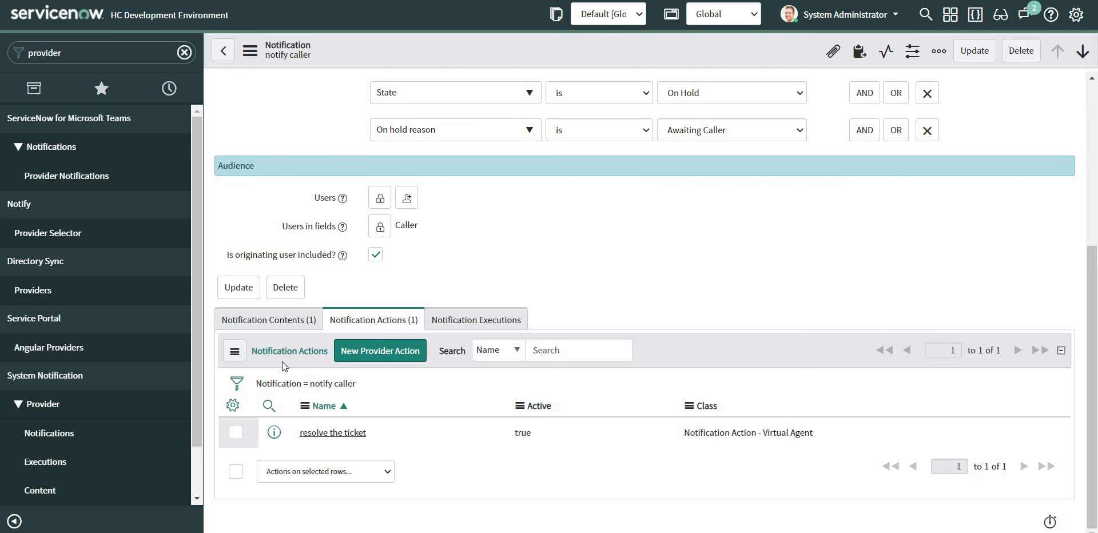
{"action": "double_click", "coordinate": [286, 320]}
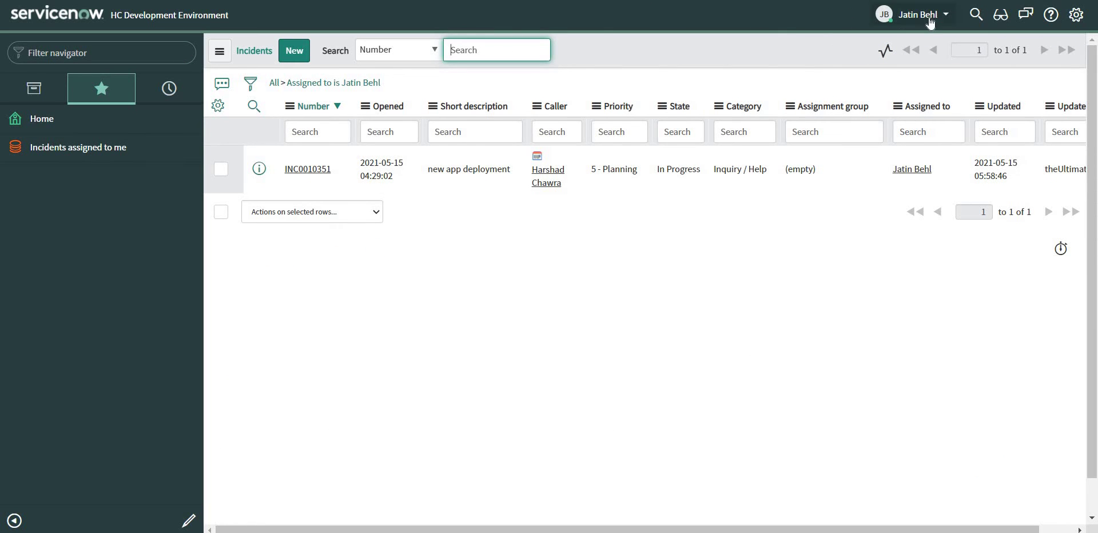
Open the 'new app deployment' incident and place the cursor in Additional comments
{"action": "left_click", "coordinate": [308, 175]}
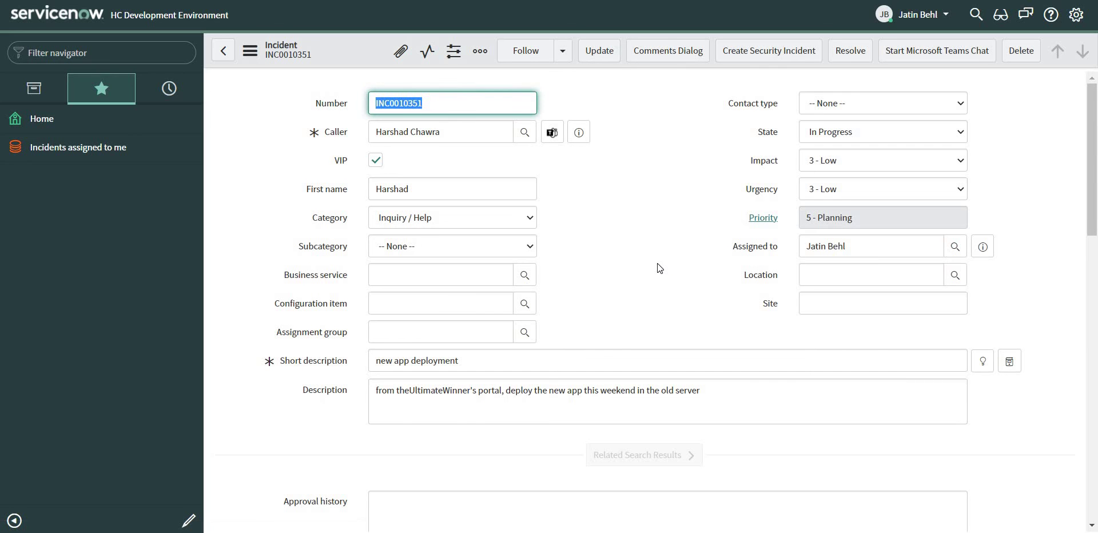
{"action": "scroll", "coordinate": [657, 266], "scroll_direction": "down", "scroll_amount": 3}
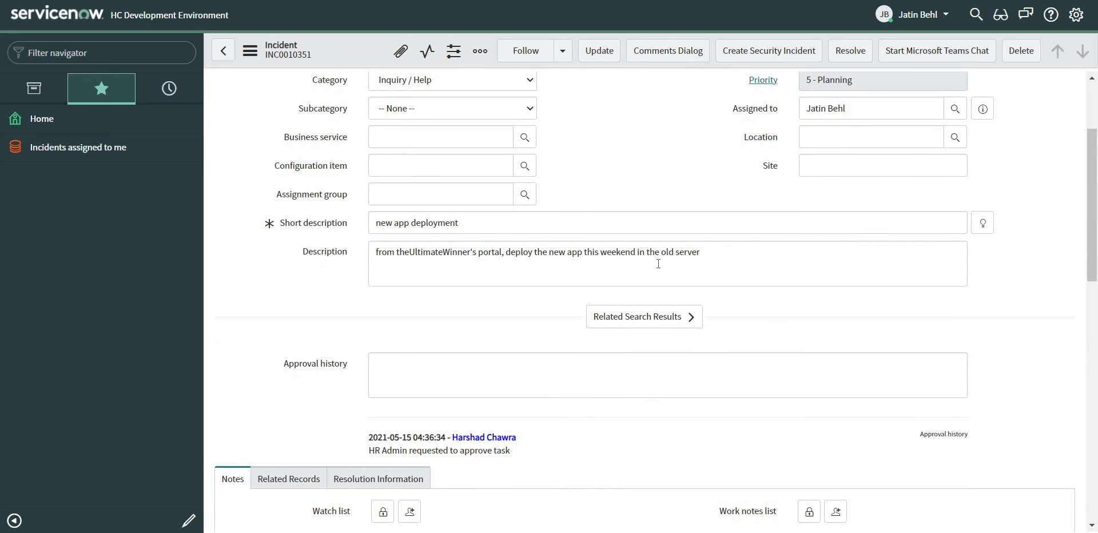
{"action": "scroll", "coordinate": [658, 263], "scroll_direction": "down", "scroll_amount": 3}
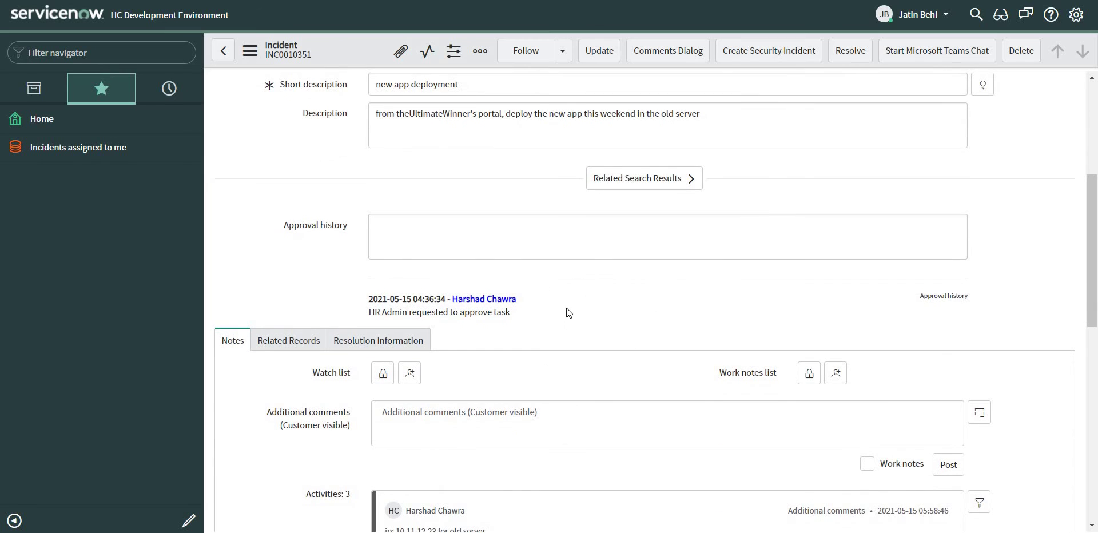
{"action": "scroll", "coordinate": [566, 308], "scroll_direction": "down", "scroll_amount": 2}
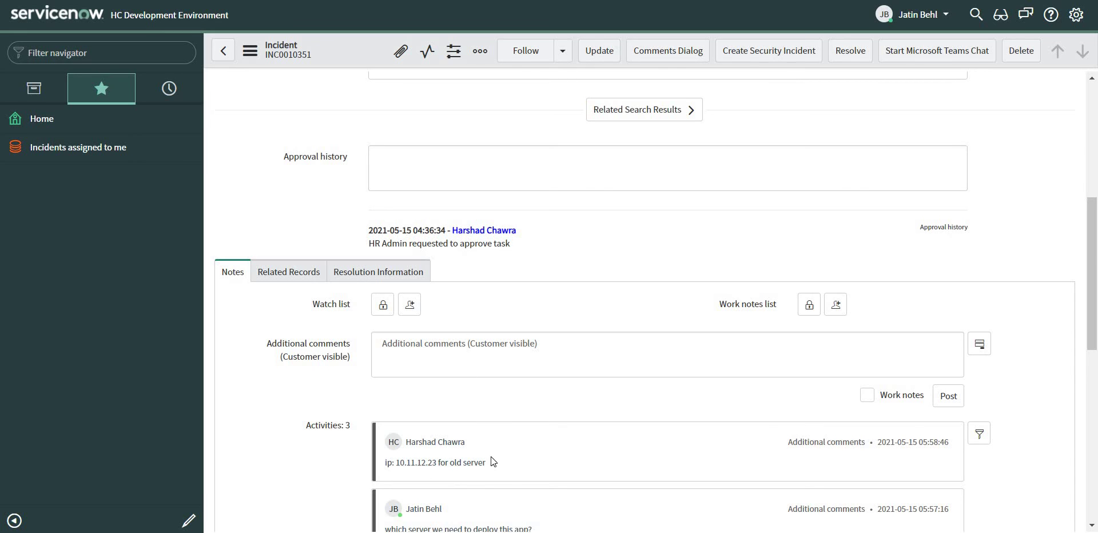
{"action": "left_click", "coordinate": [446, 341]}
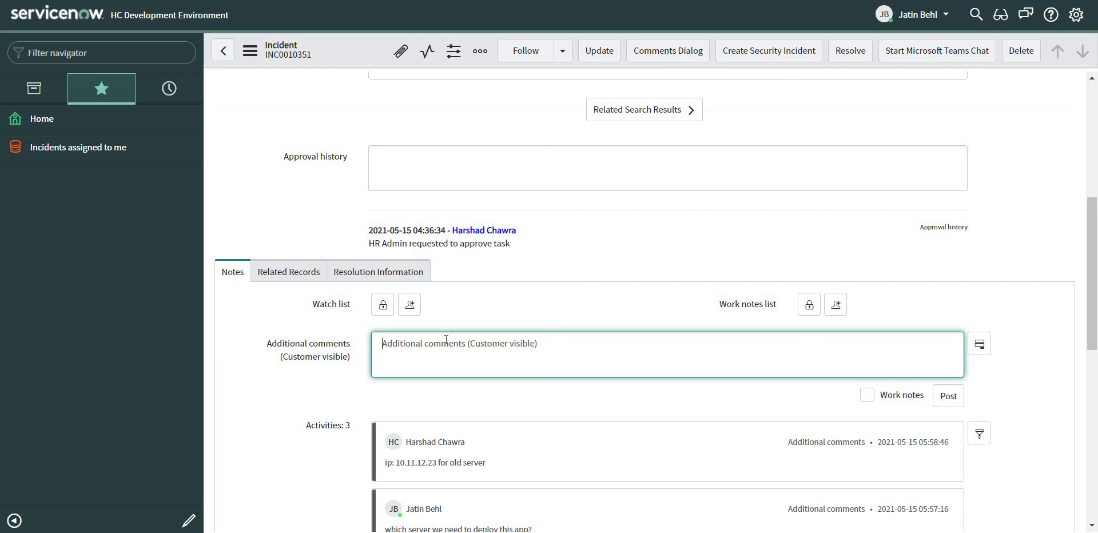
Write the comment 'app is deployed. please check and reolve/close the ticket.'
{"action": "type", "text": "ap"}
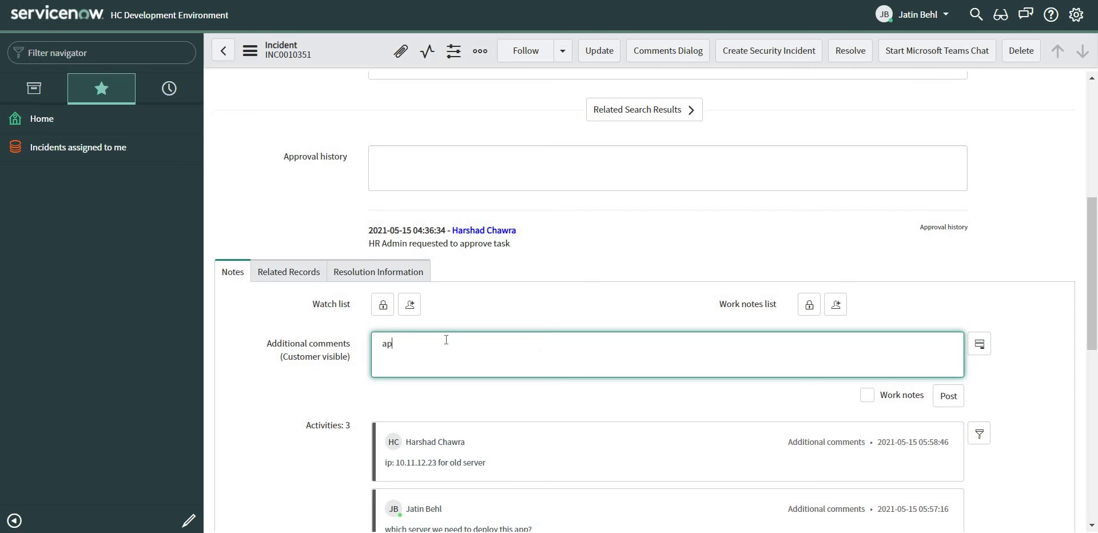
{"action": "type", "text": "p is deployed ad"}
{"action": "key", "text": "BackSpace"}
{"action": "key", "text": "BackSpace"}
{"action": "type", "text": ". please check and"}
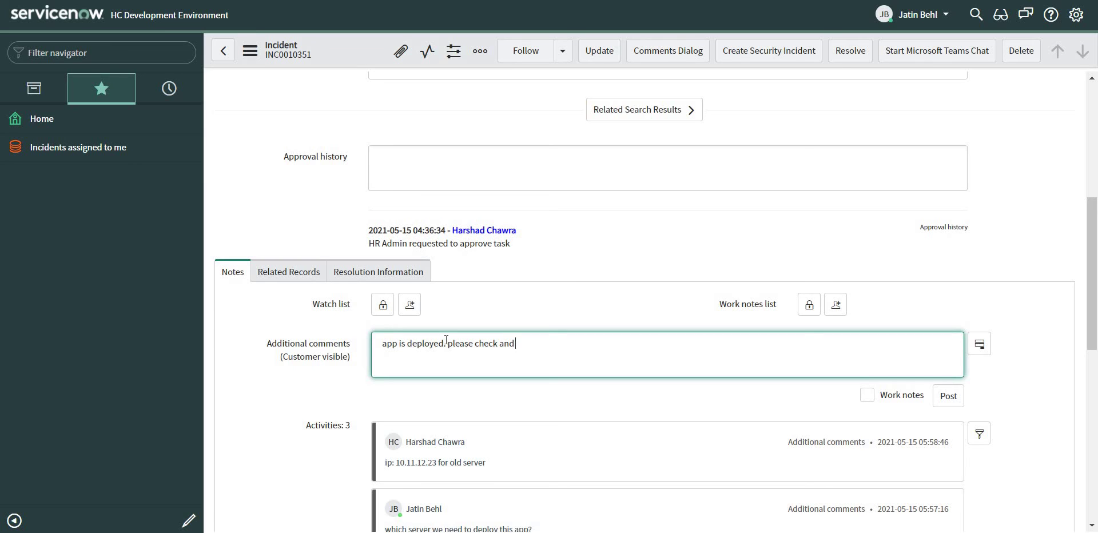
{"action": "type", "text": " reolve/close the ticket."}
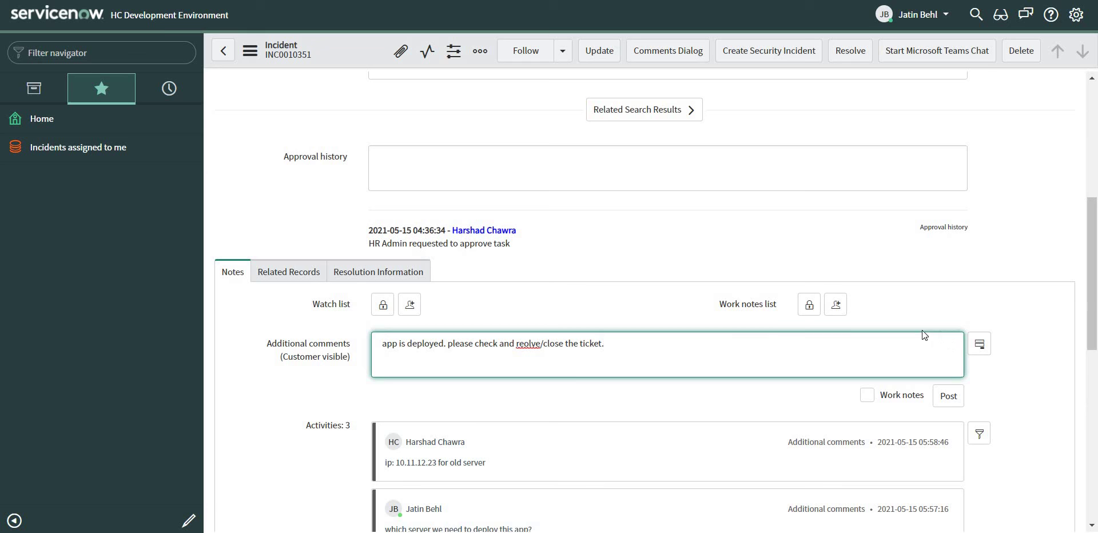
{"action": "scroll", "coordinate": [768, 321], "scroll_direction": "up", "scroll_amount": 6}
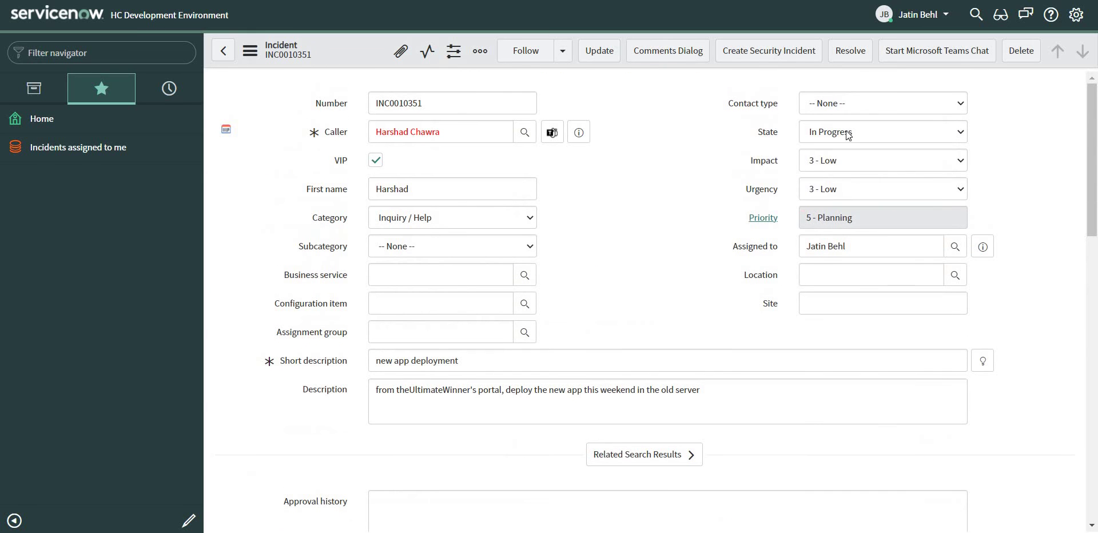
Set the incident State to On Hold with On hold reason Awaiting Caller
{"action": "left_click", "coordinate": [848, 133]}
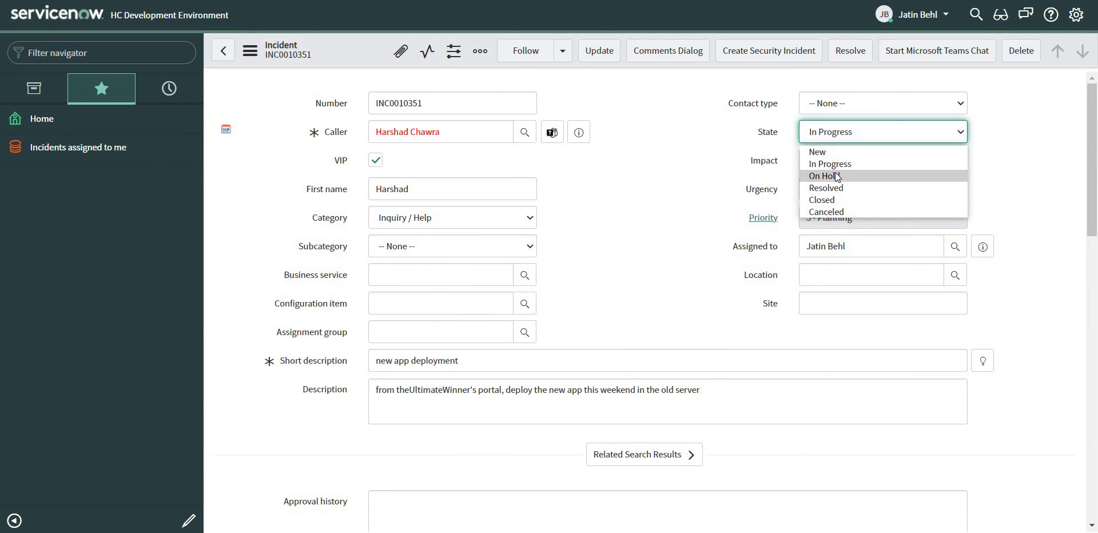
{"action": "left_click", "coordinate": [840, 176]}
{"action": "left_click", "coordinate": [838, 164]}
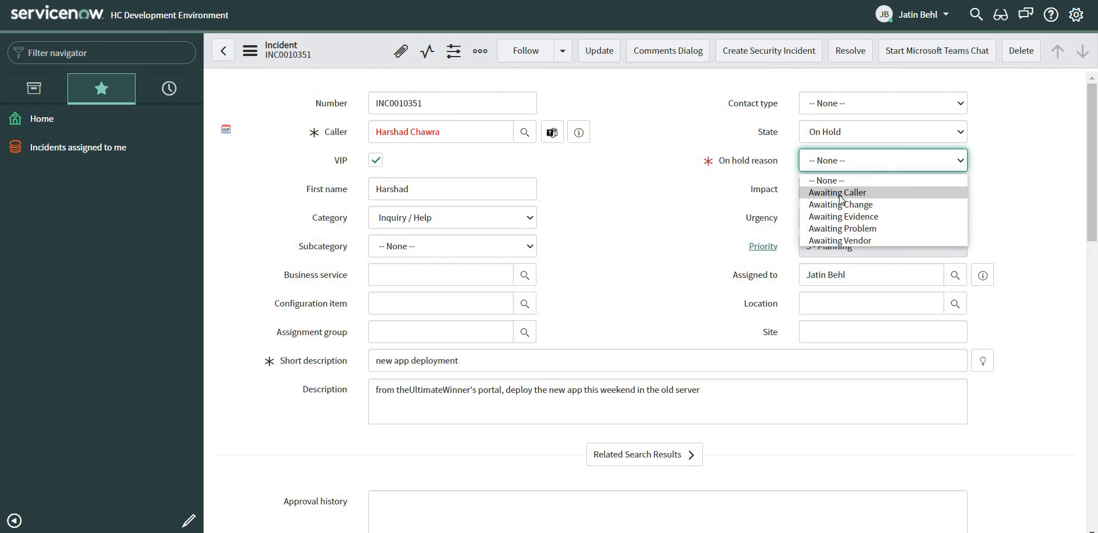
{"action": "left_click", "coordinate": [837, 193]}
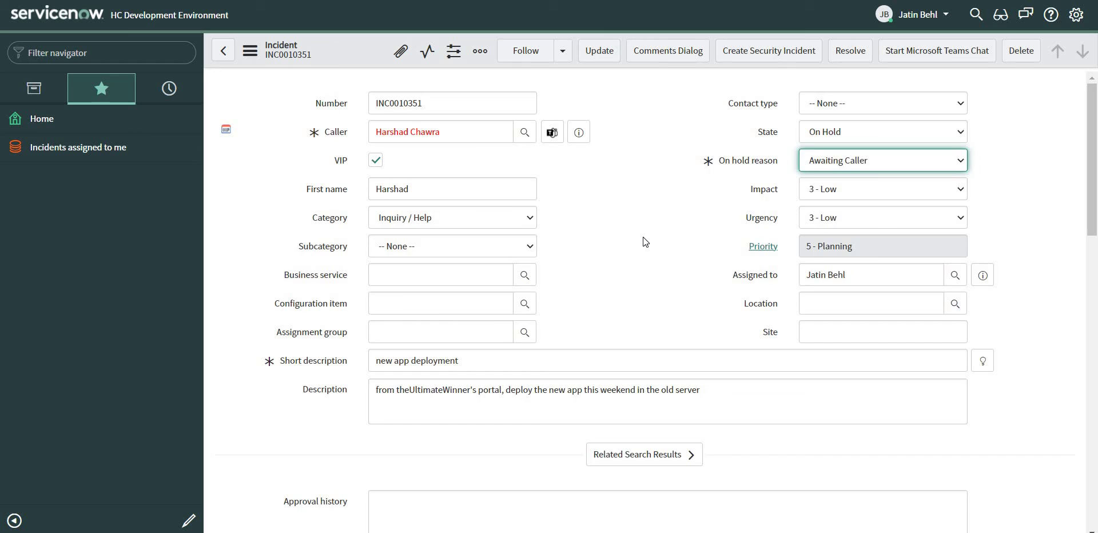
{"action": "scroll", "coordinate": [643, 238], "scroll_direction": "down", "scroll_amount": 1}
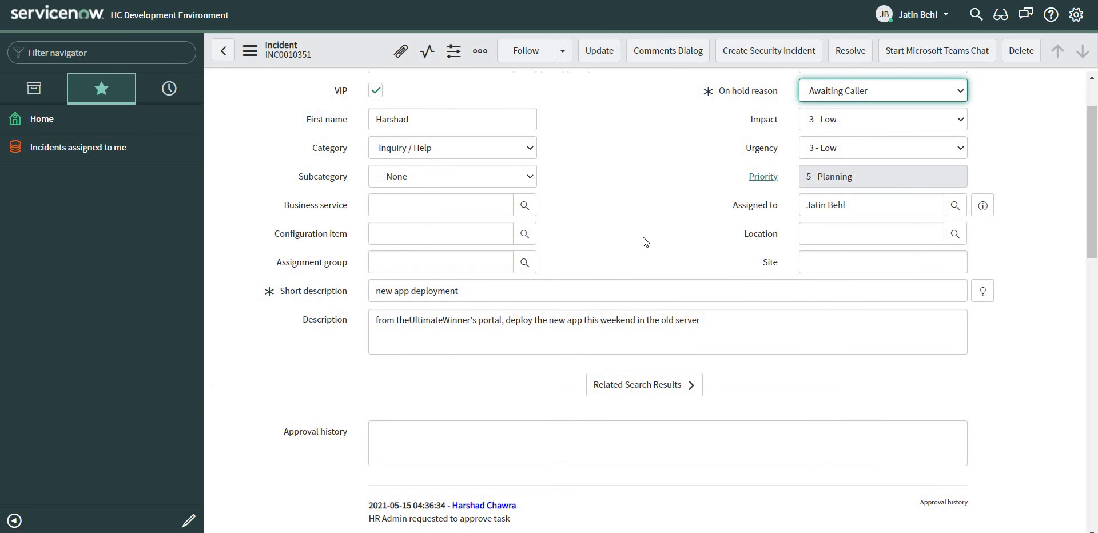
{"action": "scroll", "coordinate": [643, 236], "scroll_direction": "up", "scroll_amount": 1}
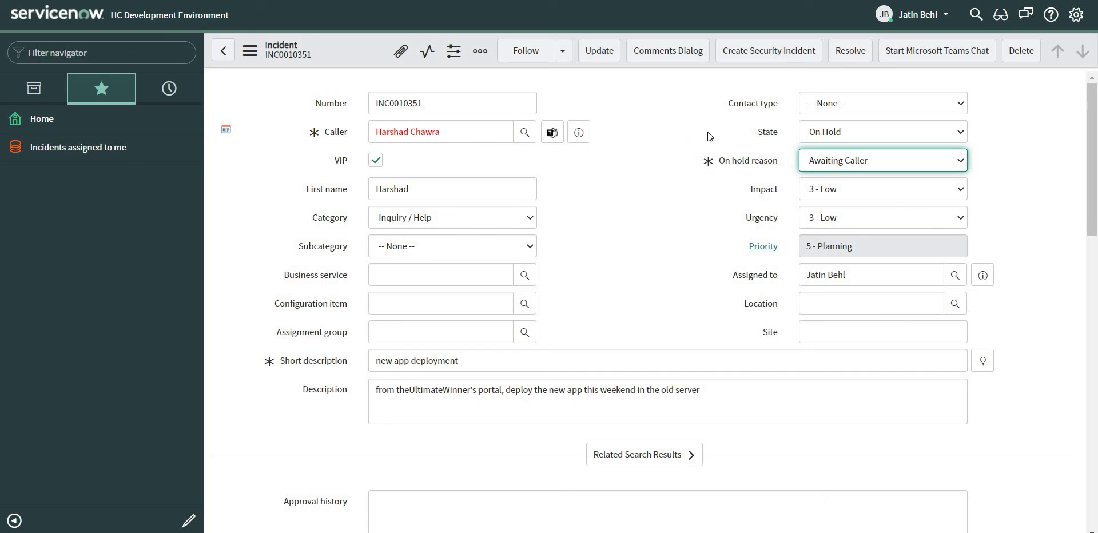
{"action": "scroll", "coordinate": [652, 235], "scroll_direction": "down", "scroll_amount": 3}
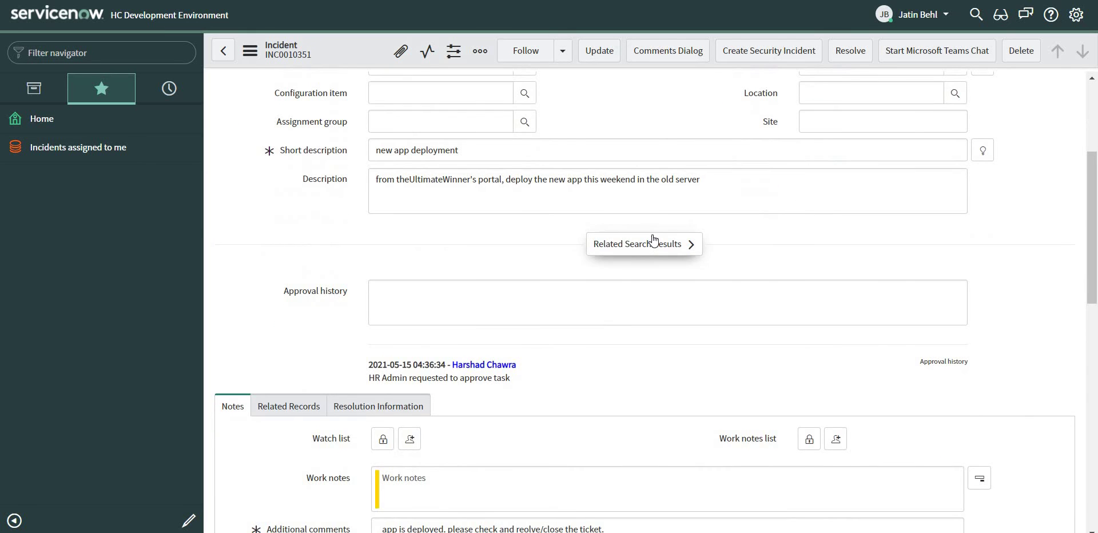
{"action": "scroll", "coordinate": [652, 234], "scroll_direction": "up", "scroll_amount": 3}
Save the incident and open the Virtual Agent card from the Teams notification
{"action": "right_click", "coordinate": [355, 50]}
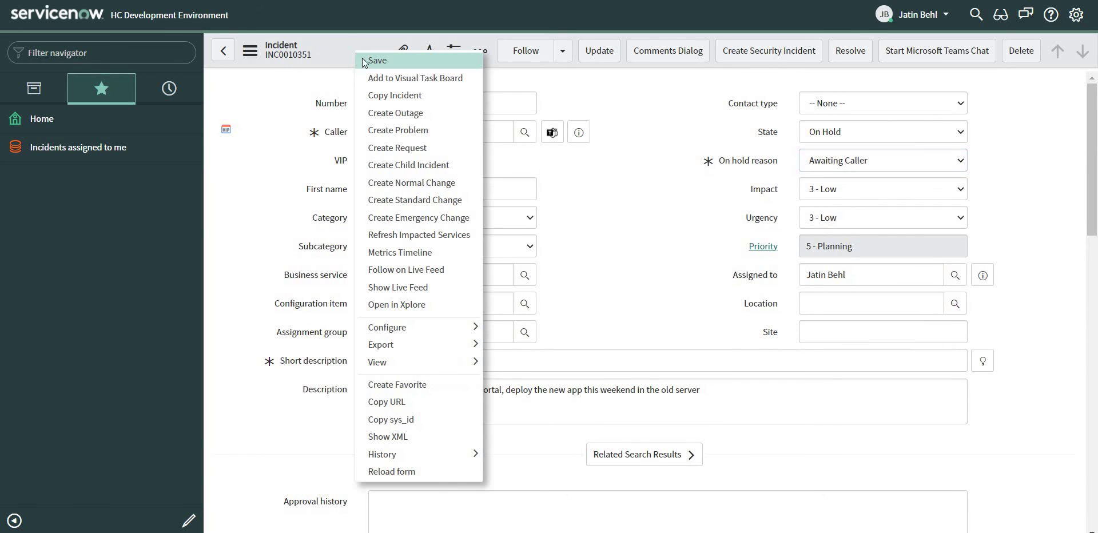
{"action": "left_click", "coordinate": [366, 57]}
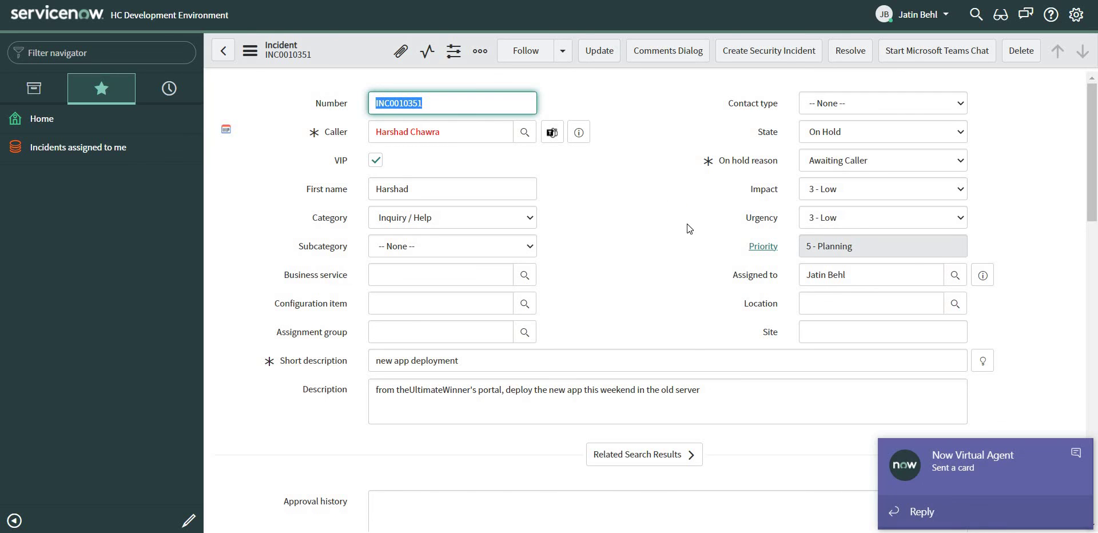
{"action": "left_click", "coordinate": [1000, 476]}
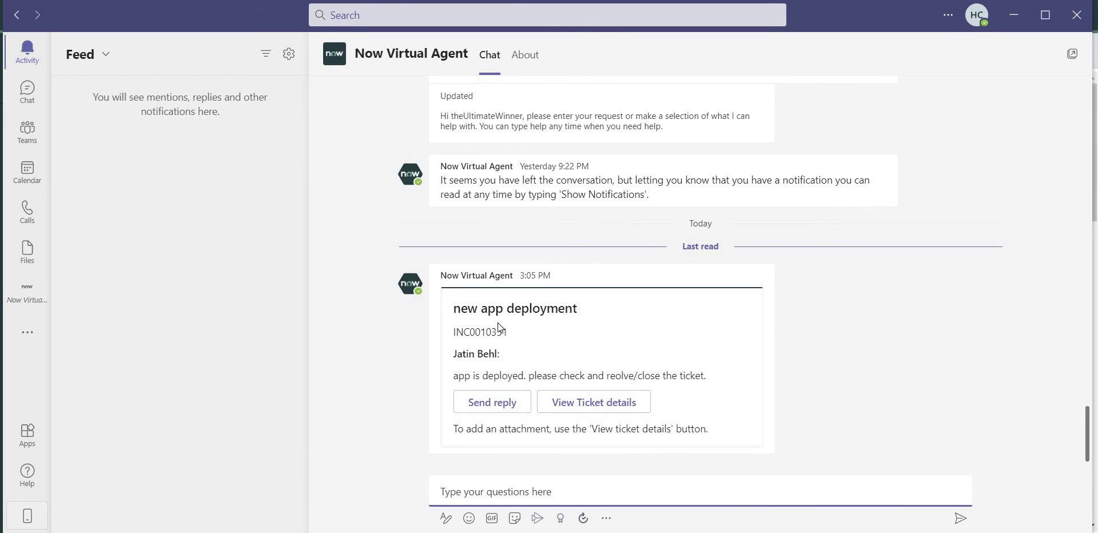
Send a reply on the Virtual Agent's ticket card to bring up the incident details
{"action": "mouse_move", "coordinate": [499, 328]}
{"action": "left_click", "coordinate": [485, 407]}
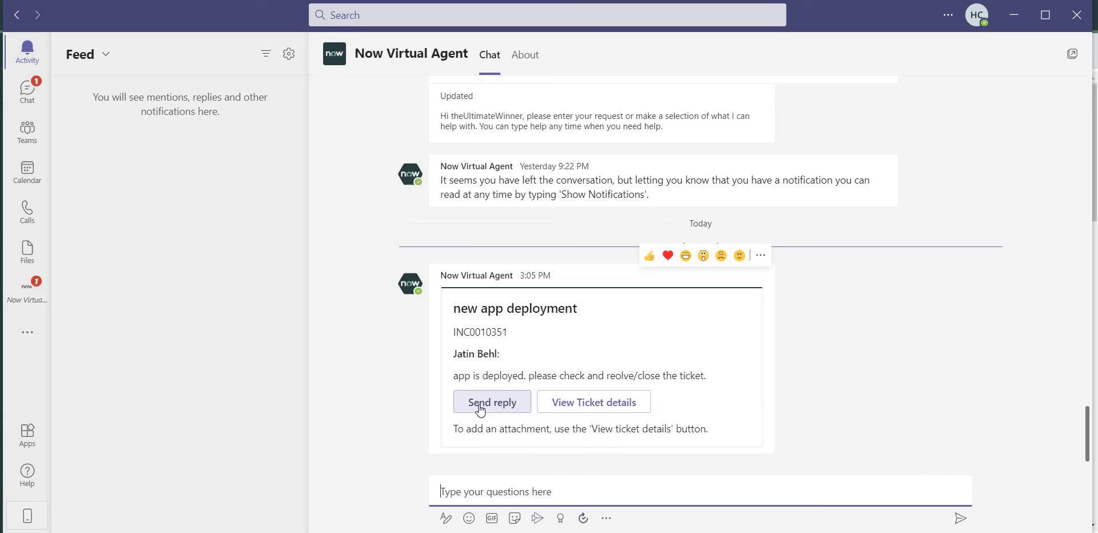
{"action": "scroll", "coordinate": [680, 311], "scroll_direction": "up", "scroll_amount": 4}
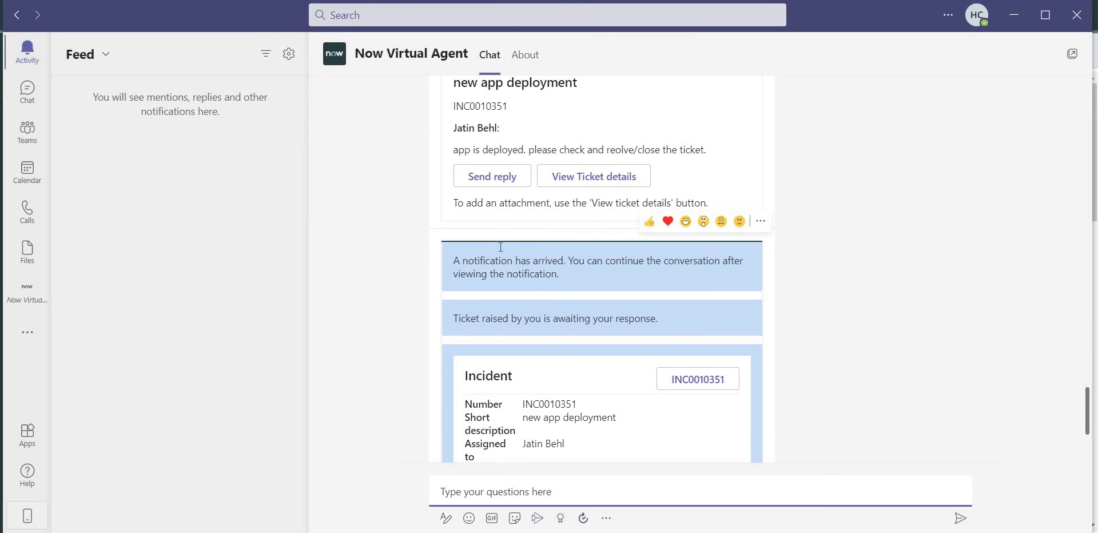
{"action": "left_click", "coordinate": [488, 249]}
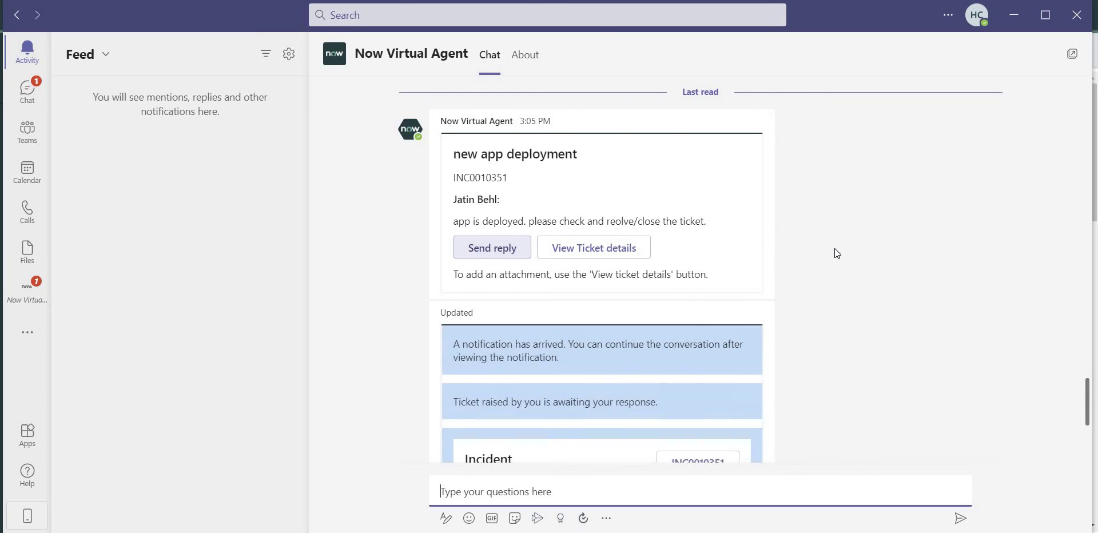
Scroll through the INC0010351 cards to the 'resolve the ticket' and 'Skip' options
{"action": "scroll", "coordinate": [660, 340], "scroll_direction": "down", "scroll_amount": 1}
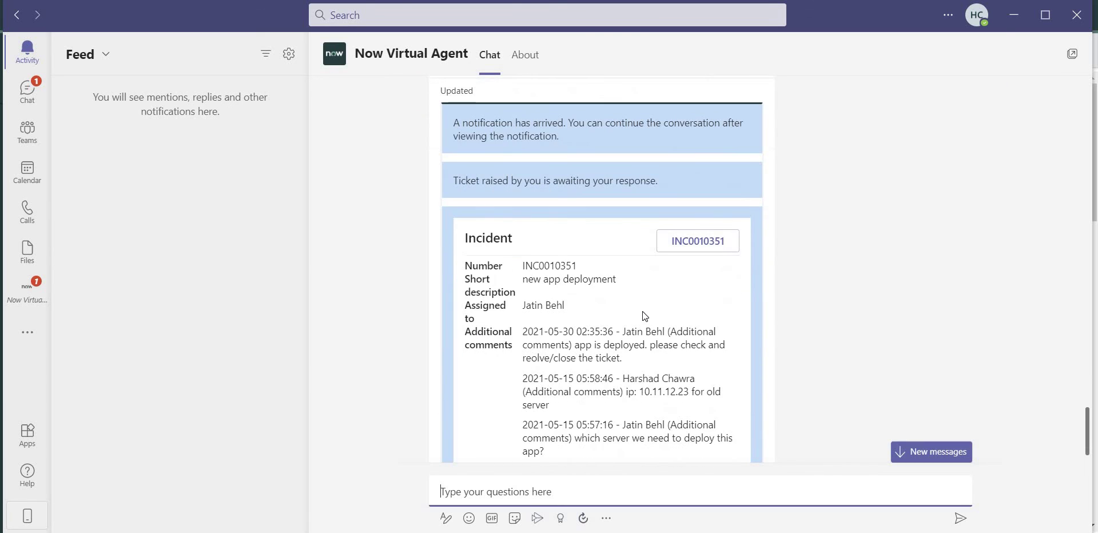
{"action": "mouse_move", "coordinate": [641, 311]}
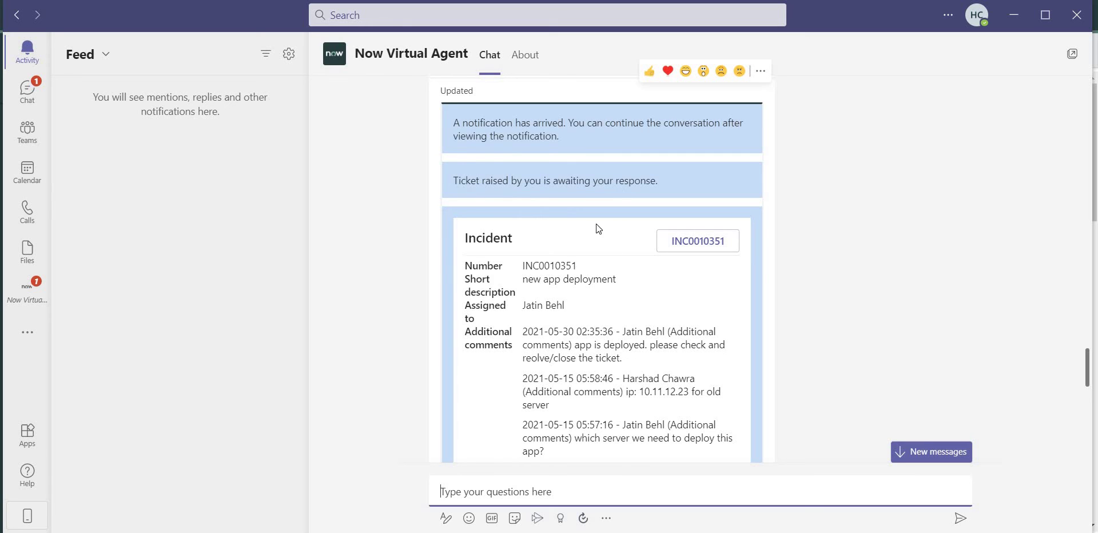
{"action": "scroll", "coordinate": [587, 261], "scroll_direction": "up", "scroll_amount": 1}
{"action": "mouse_move", "coordinate": [570, 305]}
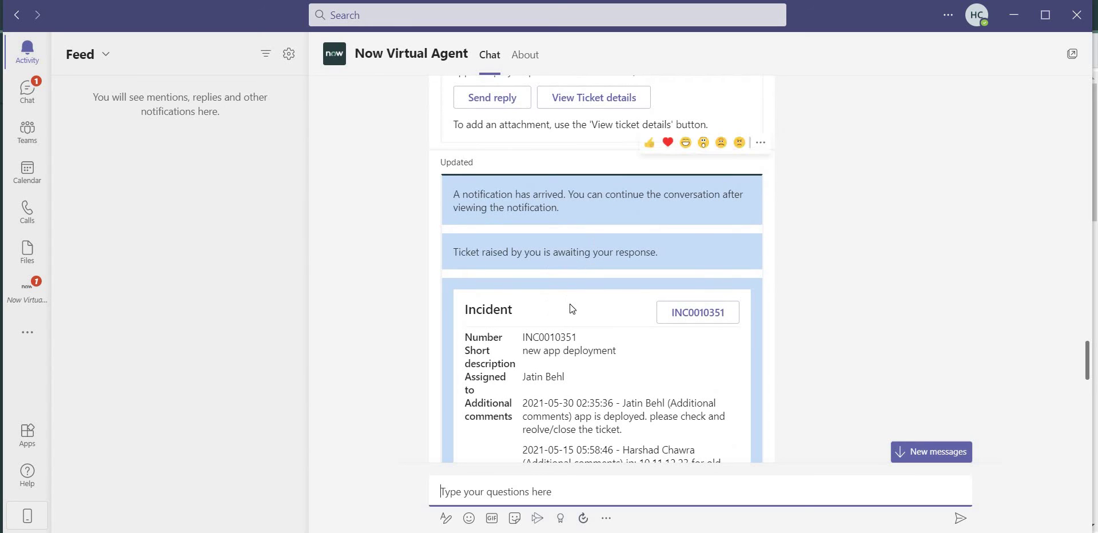
{"action": "scroll", "coordinate": [569, 303], "scroll_direction": "down", "scroll_amount": 4}
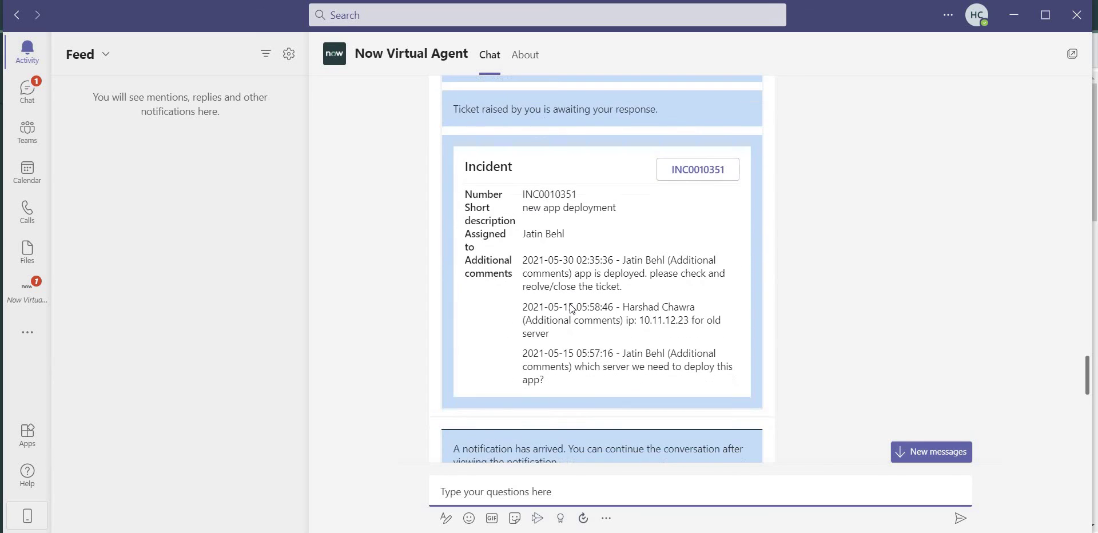
{"action": "scroll", "coordinate": [537, 218], "scroll_direction": "up", "scroll_amount": 1}
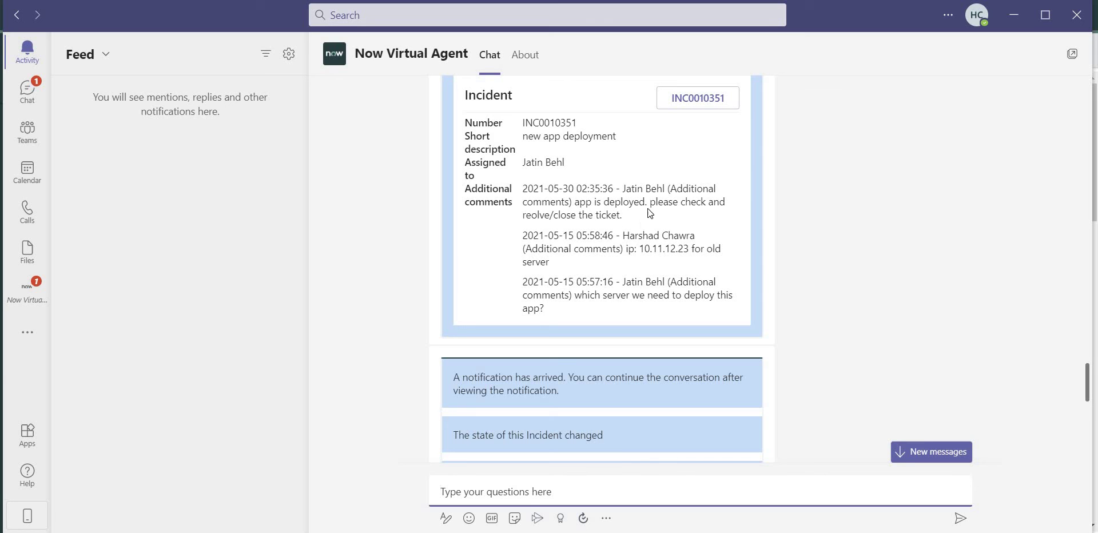
{"action": "scroll", "coordinate": [598, 242], "scroll_direction": "down", "scroll_amount": 3}
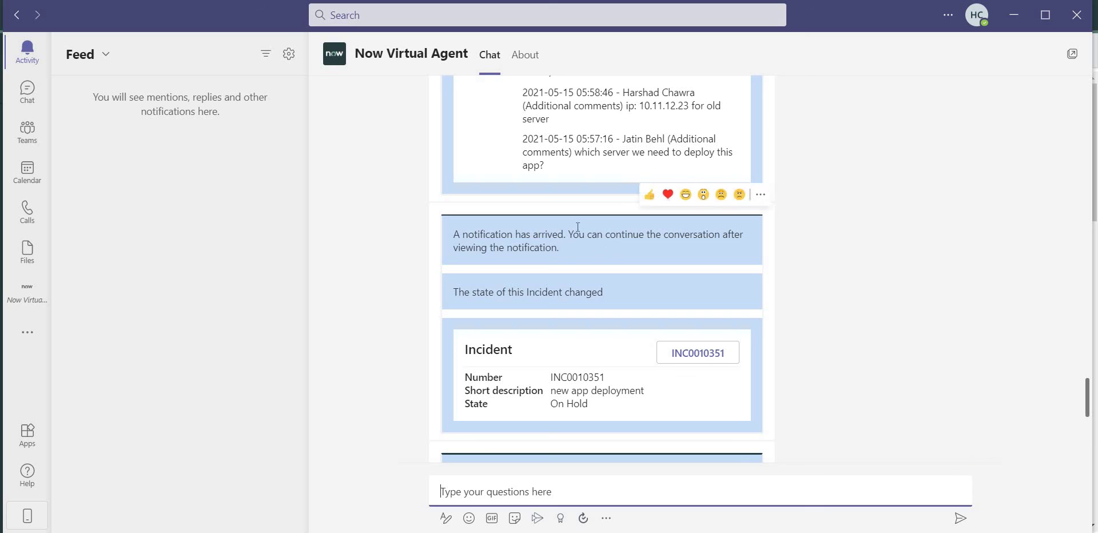
{"action": "scroll", "coordinate": [578, 226], "scroll_direction": "down", "scroll_amount": 3}
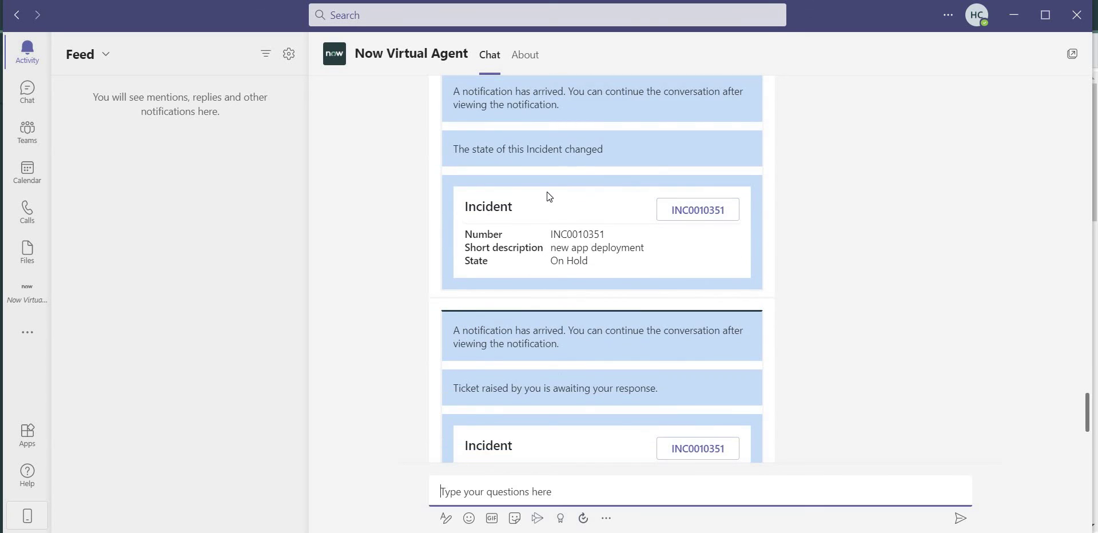
{"action": "scroll", "coordinate": [548, 197], "scroll_direction": "down", "scroll_amount": 4}
{"action": "scroll", "coordinate": [546, 208], "scroll_direction": "down", "scroll_amount": 2}
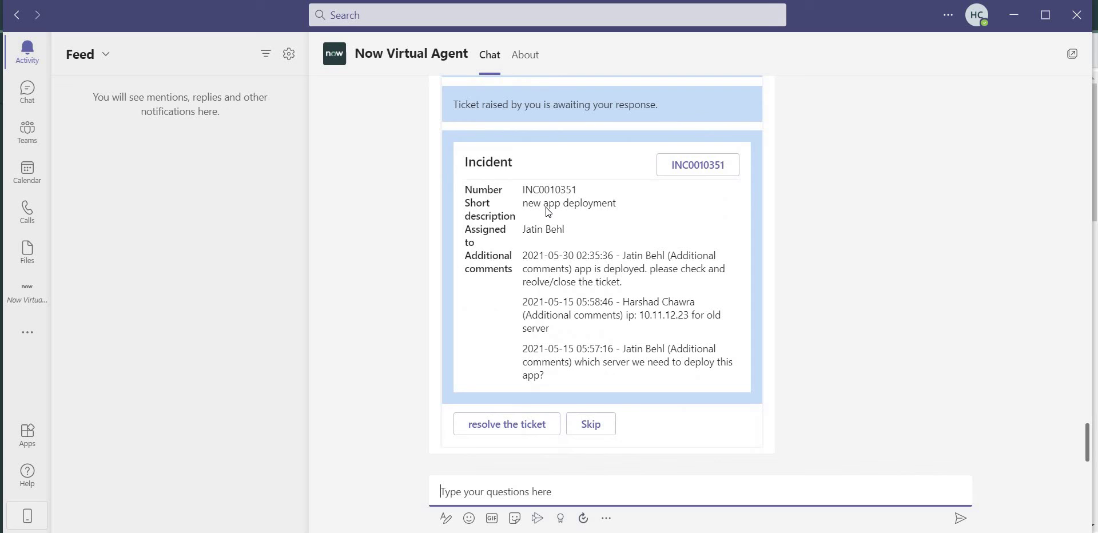
{"action": "scroll", "coordinate": [546, 208], "scroll_direction": "up", "scroll_amount": 5}
{"action": "scroll", "coordinate": [546, 208], "scroll_direction": "down", "scroll_amount": 5}
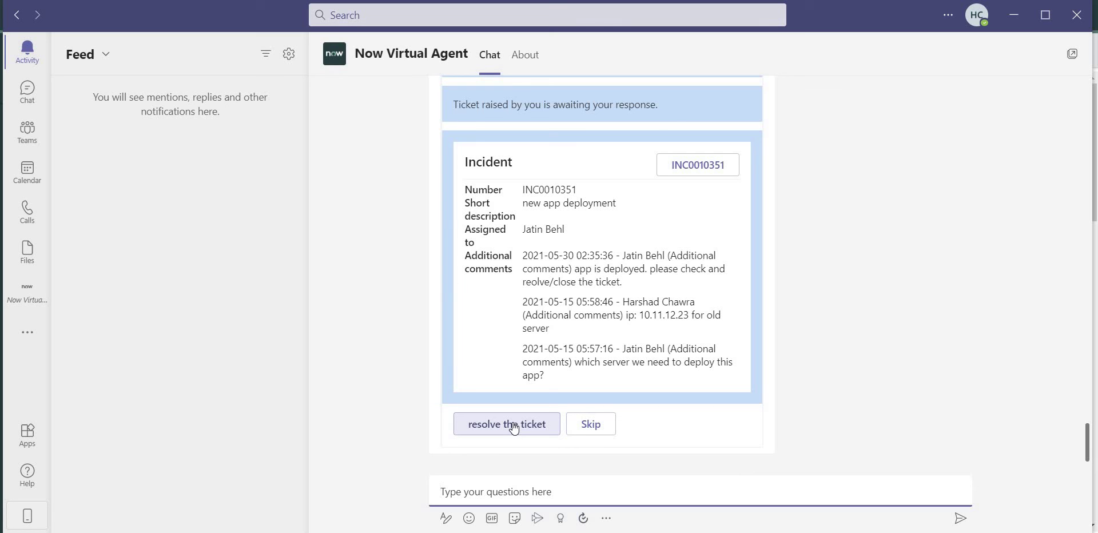
{"action": "scroll", "coordinate": [588, 300], "scroll_direction": "up", "scroll_amount": 4}
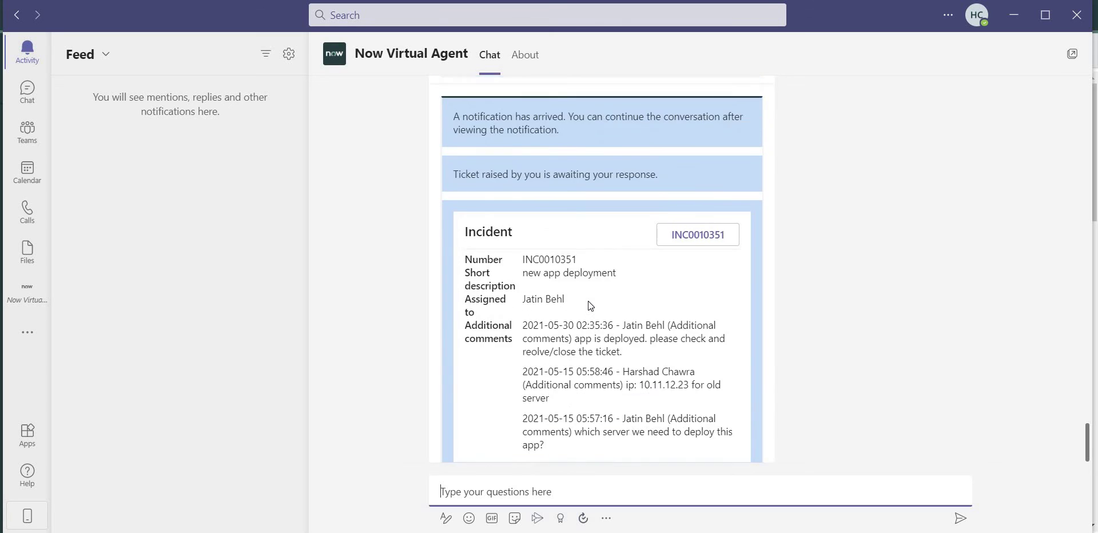
{"action": "scroll", "coordinate": [587, 301], "scroll_direction": "up", "scroll_amount": 1}
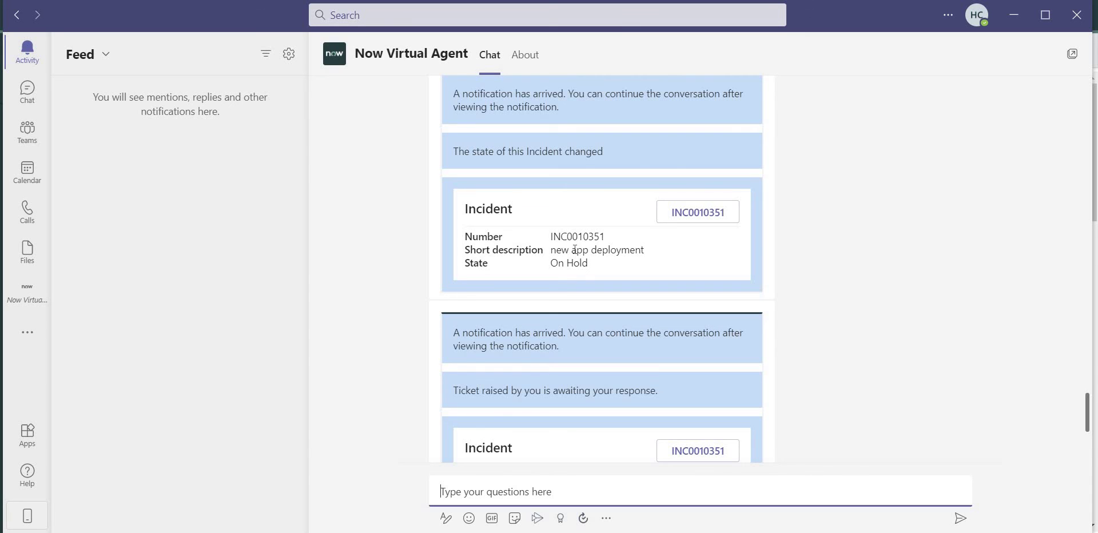
{"action": "scroll", "coordinate": [574, 250], "scroll_direction": "down", "scroll_amount": 4}
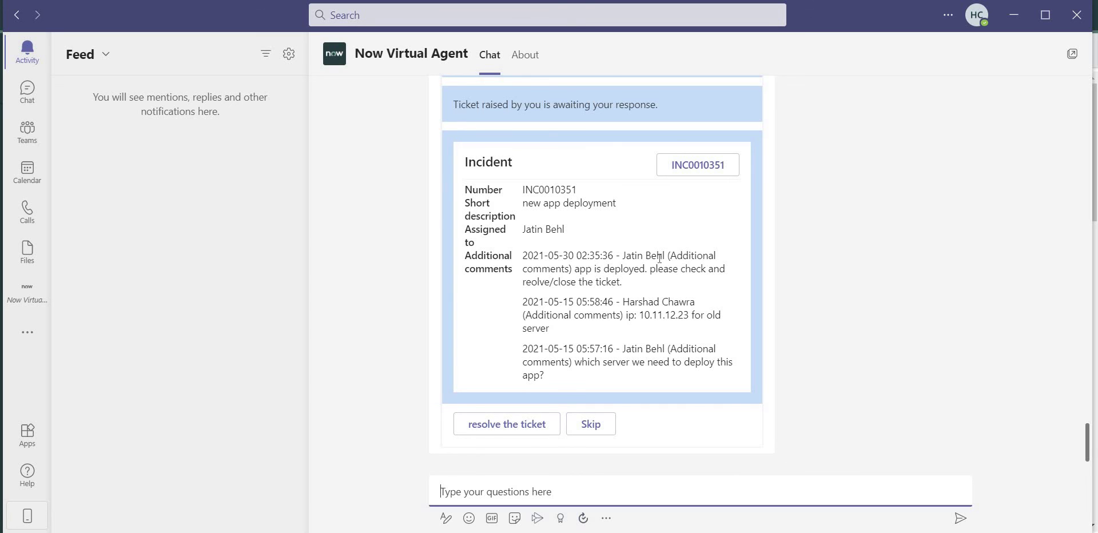
{"action": "scroll", "coordinate": [657, 258], "scroll_direction": "up", "scroll_amount": 6}
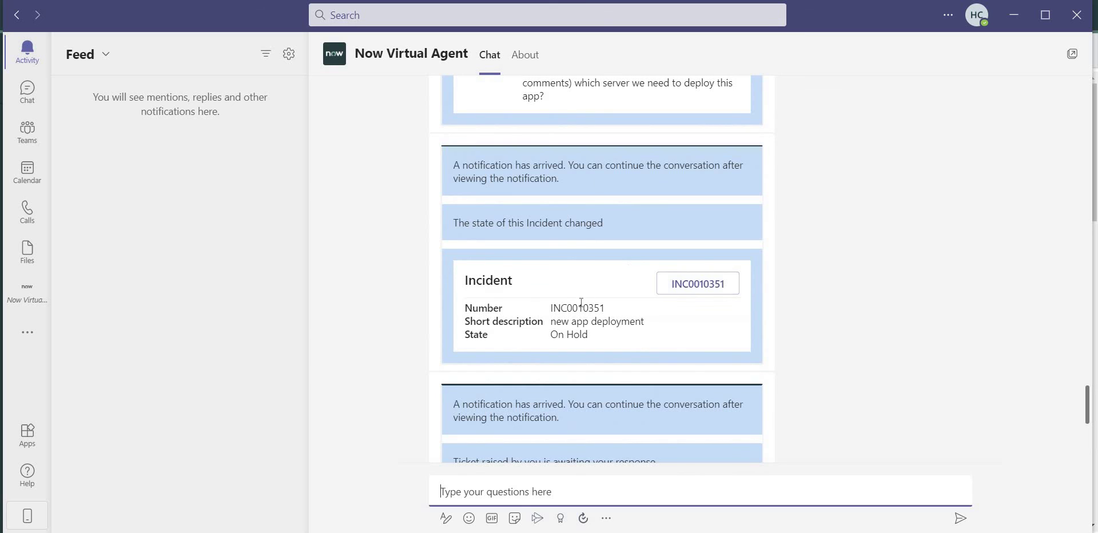
{"action": "scroll", "coordinate": [591, 276], "scroll_direction": "down", "scroll_amount": 6}
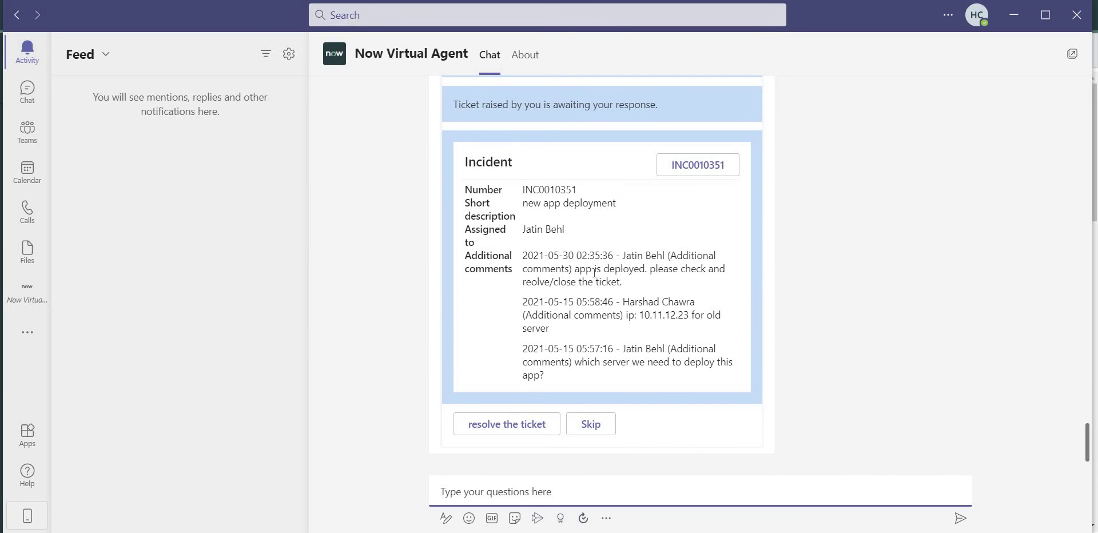
Choose 'resolve the ticket' on the INC0010351 Incident card in Teams
{"action": "left_click", "coordinate": [492, 423]}
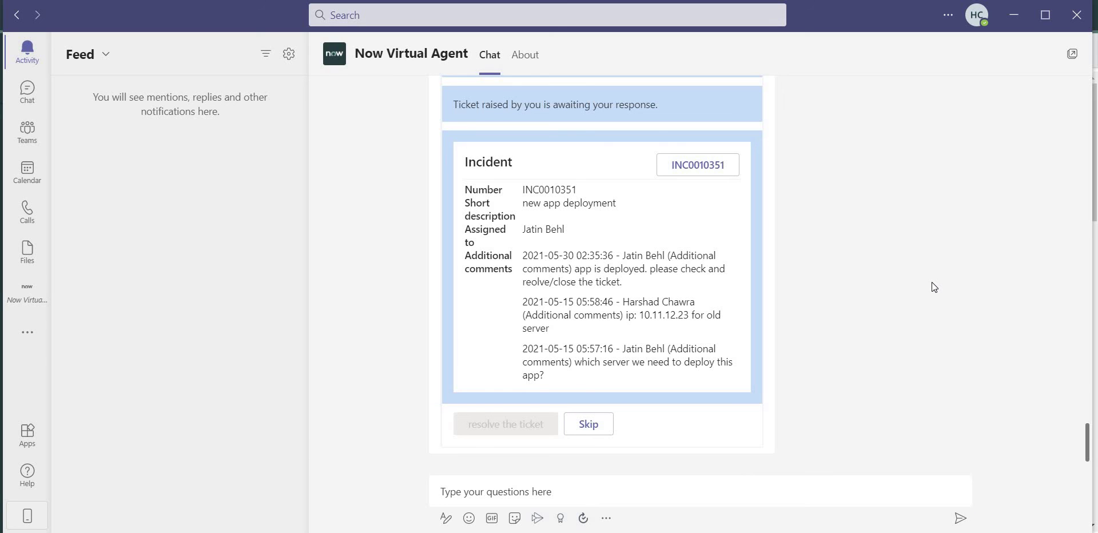